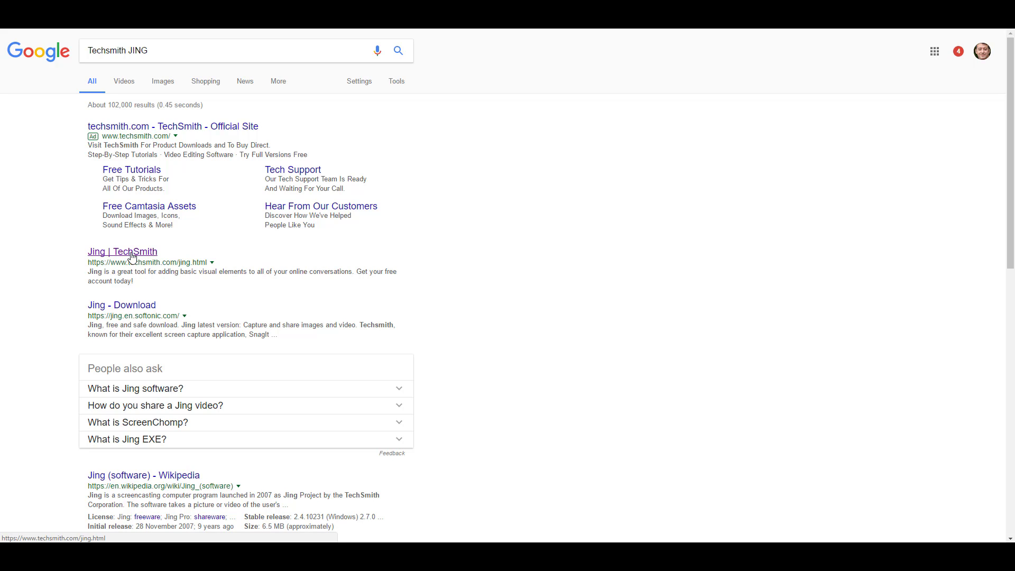
# Download the Windows Jing installer, jing (2).exe, from TechSmith's free Jing download page.
pyautogui.click(132, 257)
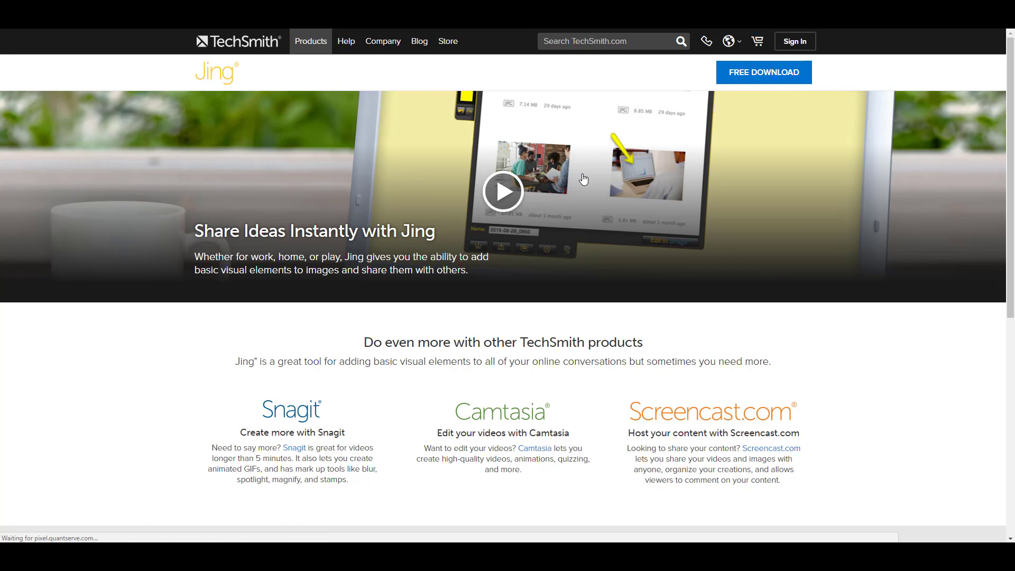
pyautogui.click(746, 77)
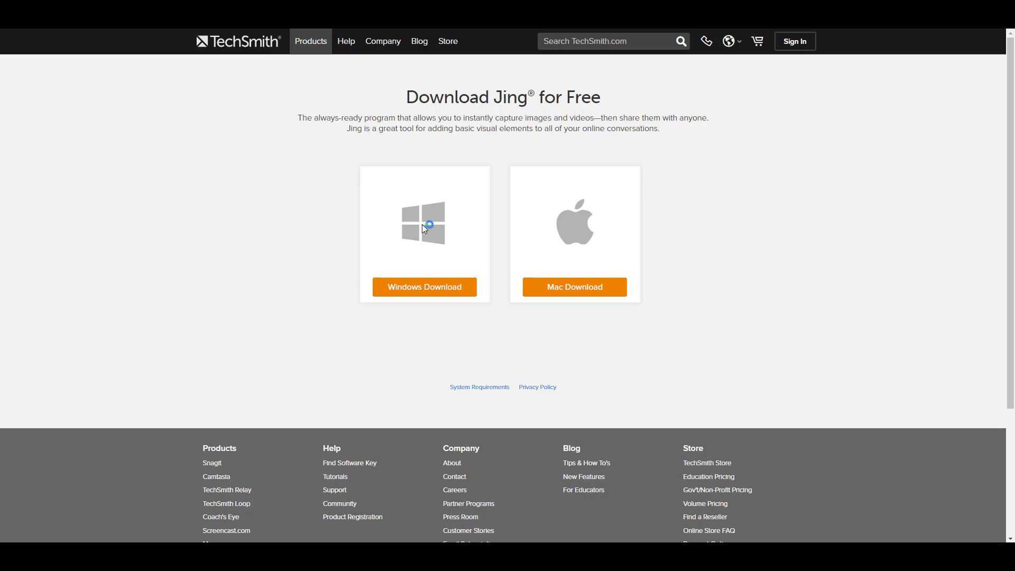
pyautogui.click(414, 291)
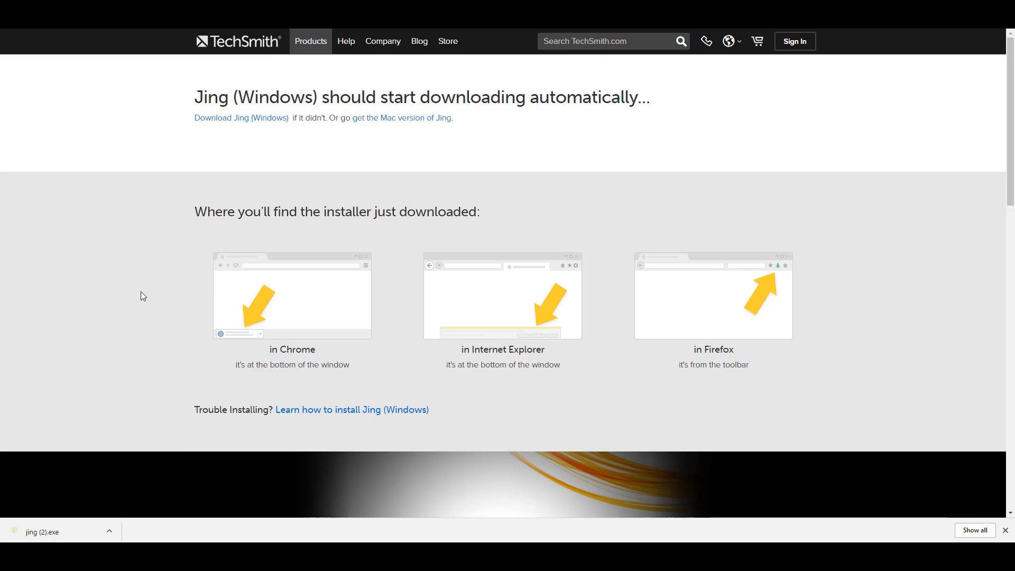
# Run jing (2).exe, accept the fine print, and install Jing through to Finish.
pyautogui.click(110, 532)
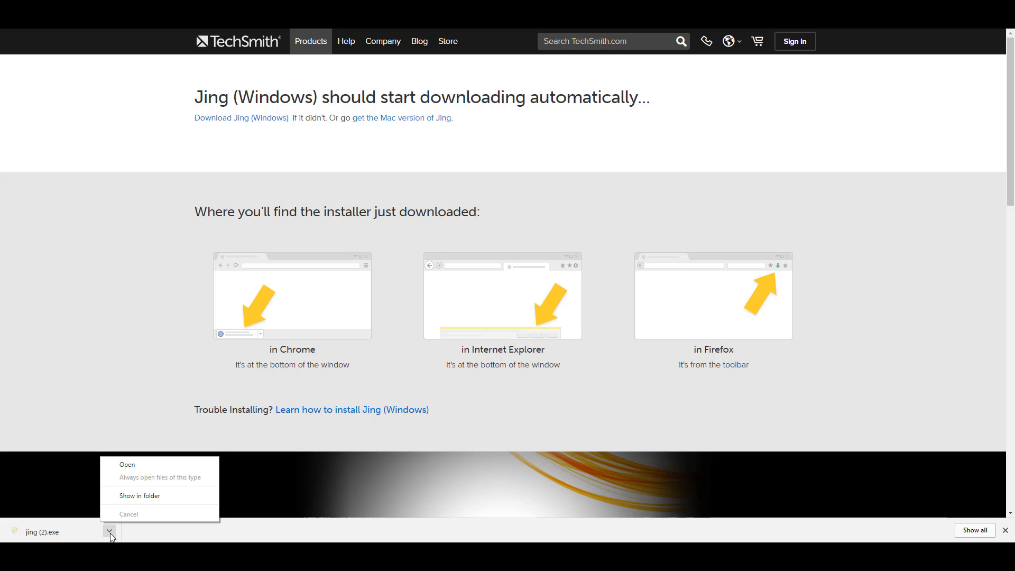
pyautogui.click(128, 464)
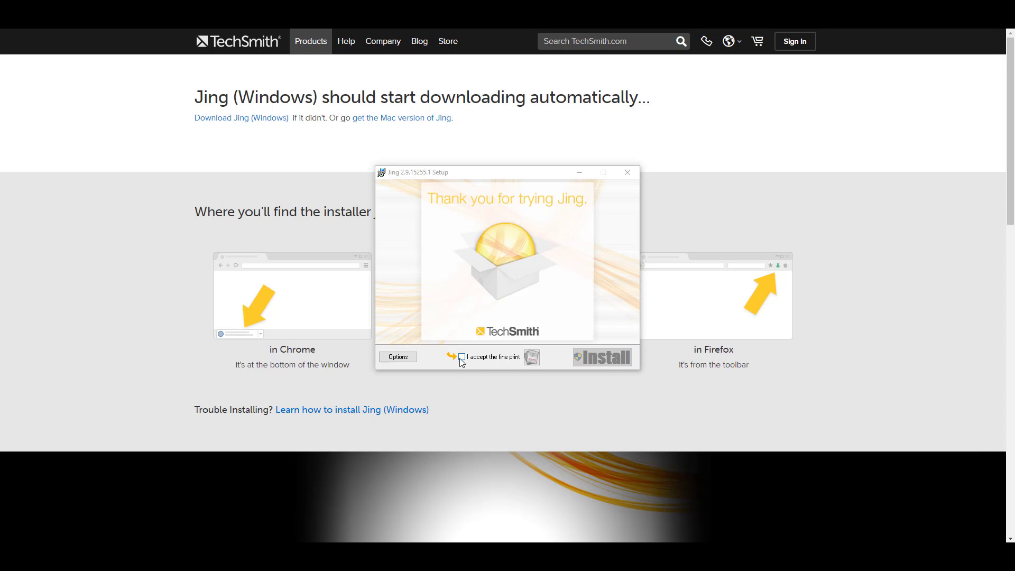
pyautogui.click(461, 357)
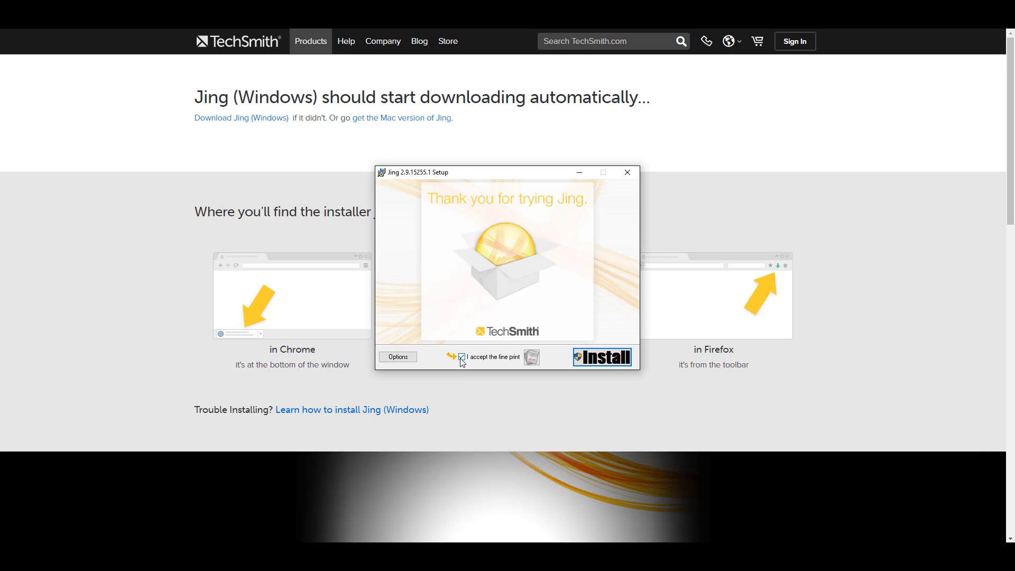
pyautogui.click(604, 361)
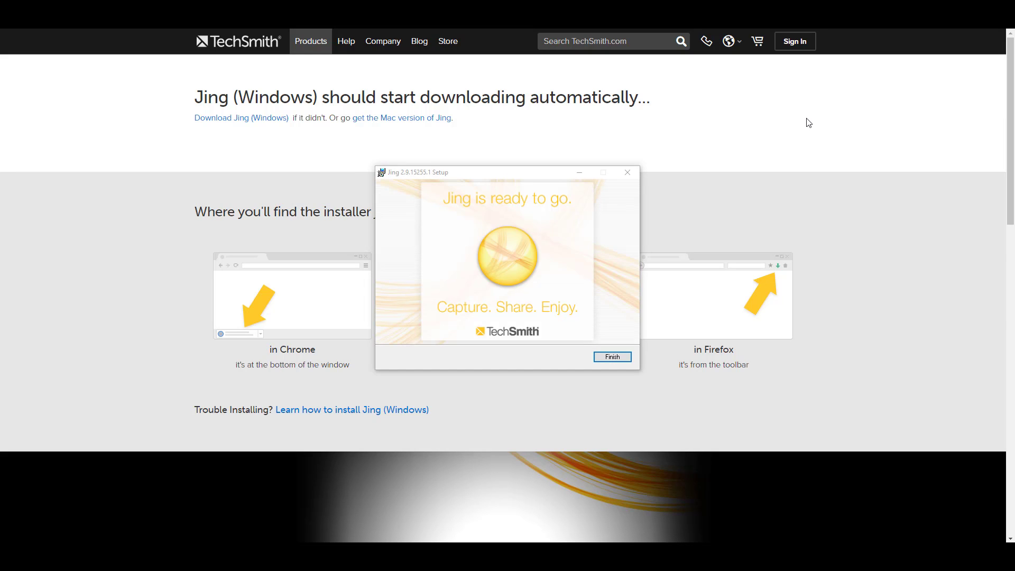
pyautogui.click(613, 358)
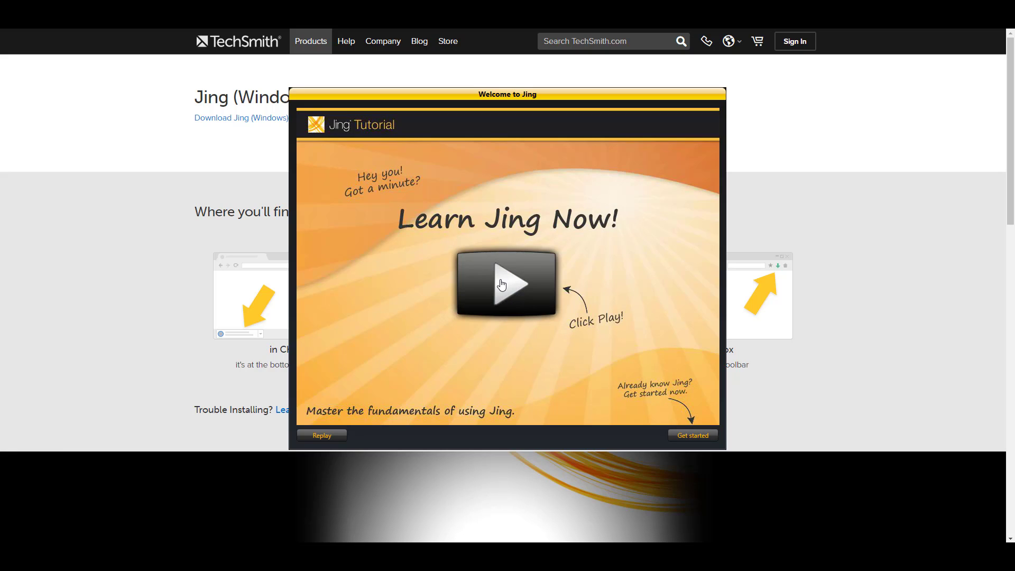
# Skip the Welcome to Jing tutorial with Get started.
pyautogui.click(692, 435)
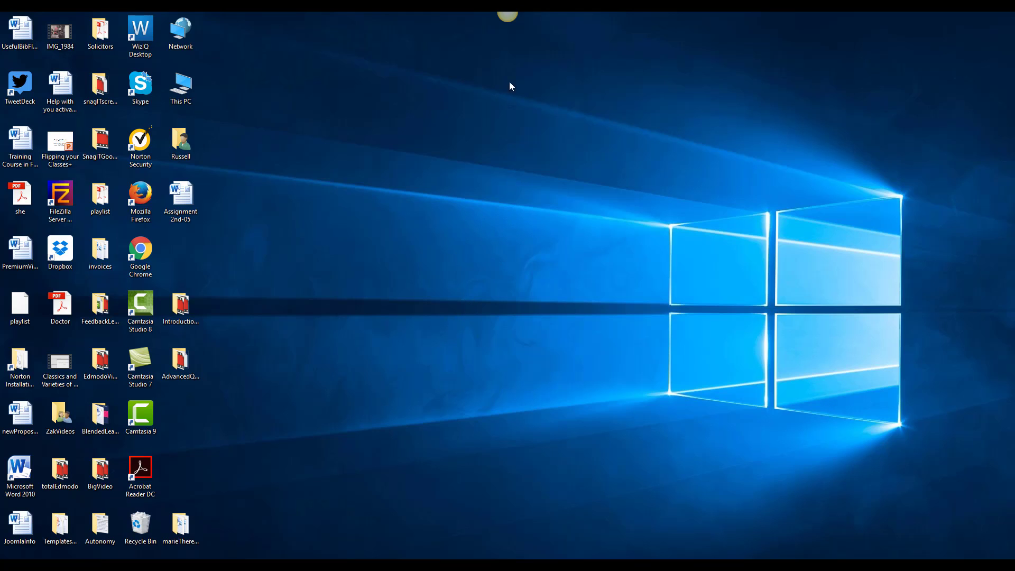
pyautogui.moveTo(511, 16)
pyautogui.press('super')
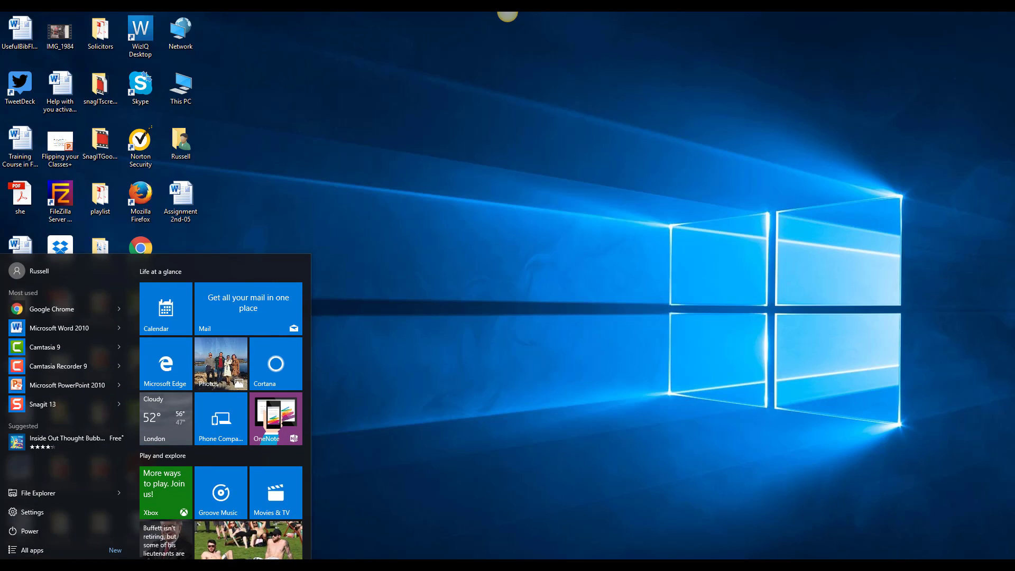
pyautogui.click(38, 553)
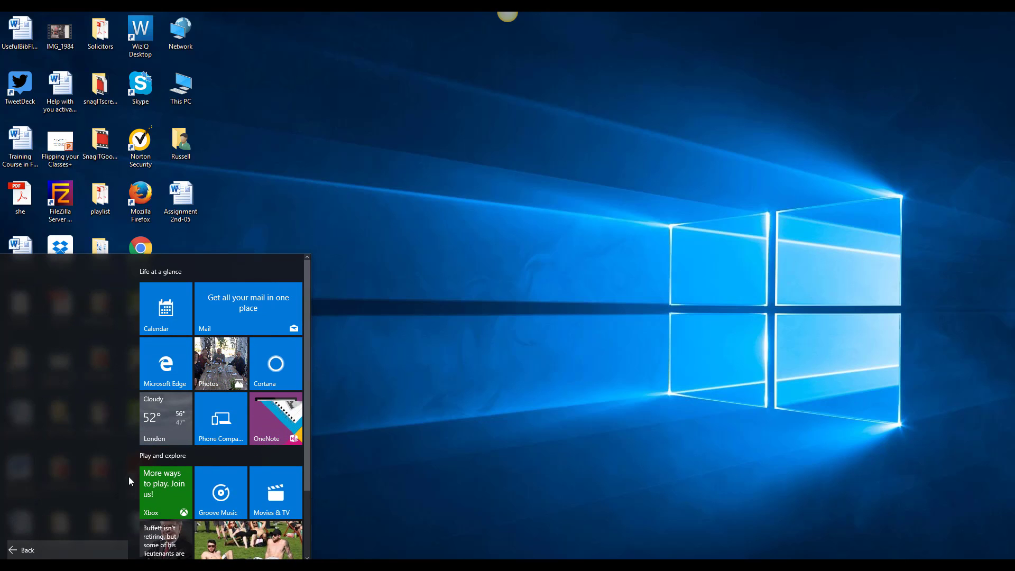
pyautogui.moveTo(134, 295); pyautogui.dragTo(129, 528)
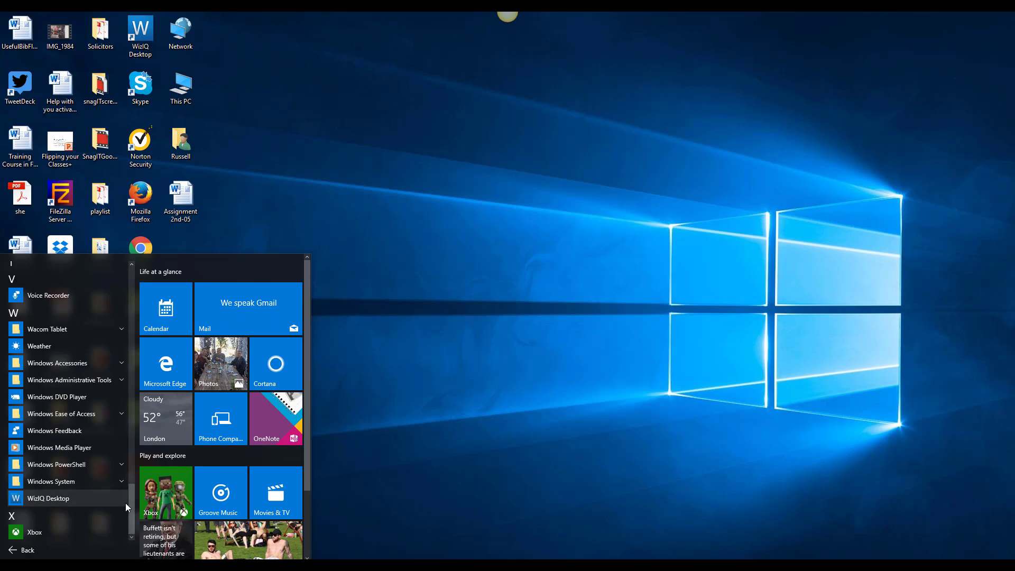
pyautogui.scroll(2, 133, 492)
pyautogui.scroll(3, 135, 480)
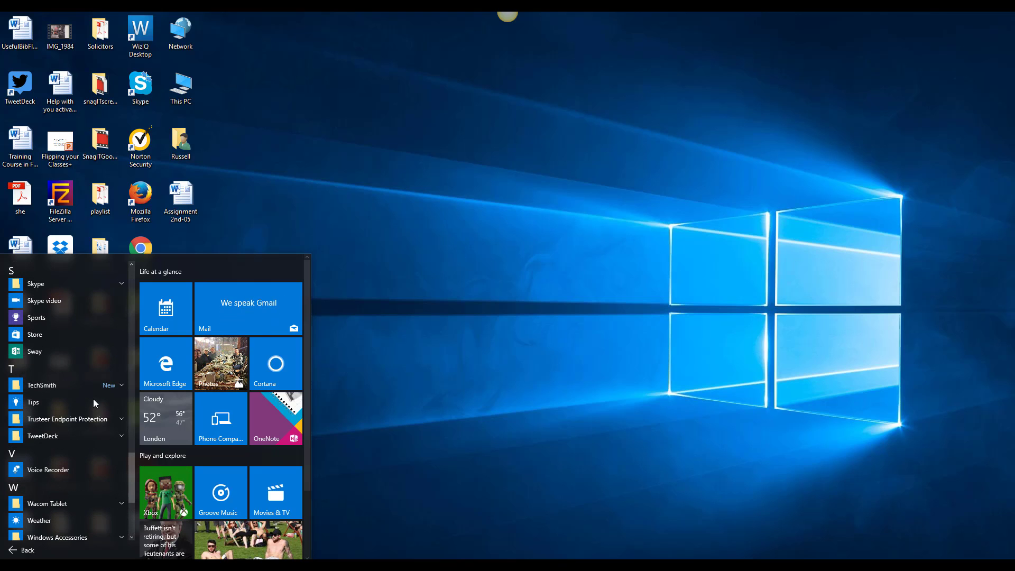
pyautogui.click(42, 384)
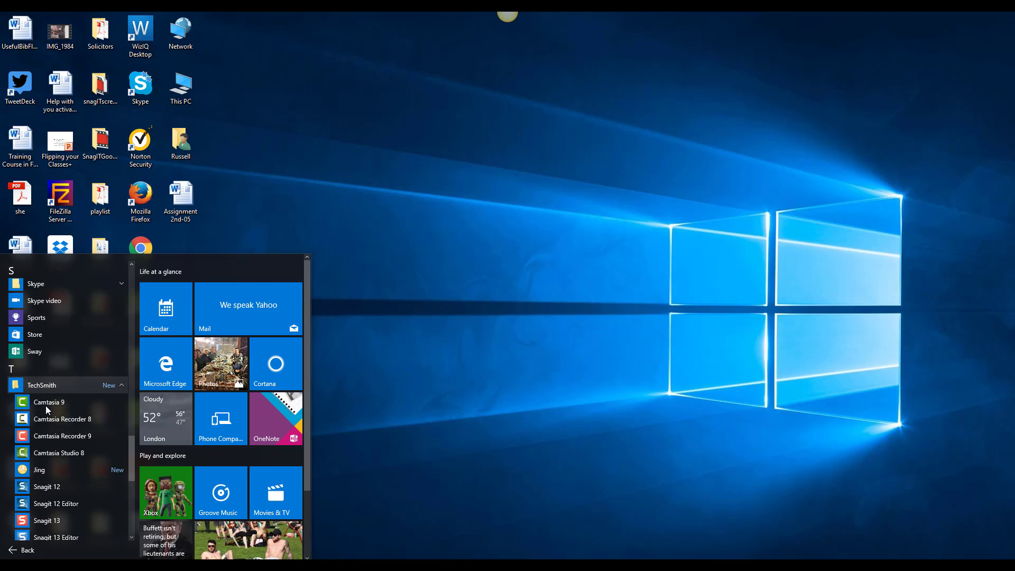
pyautogui.click(61, 474)
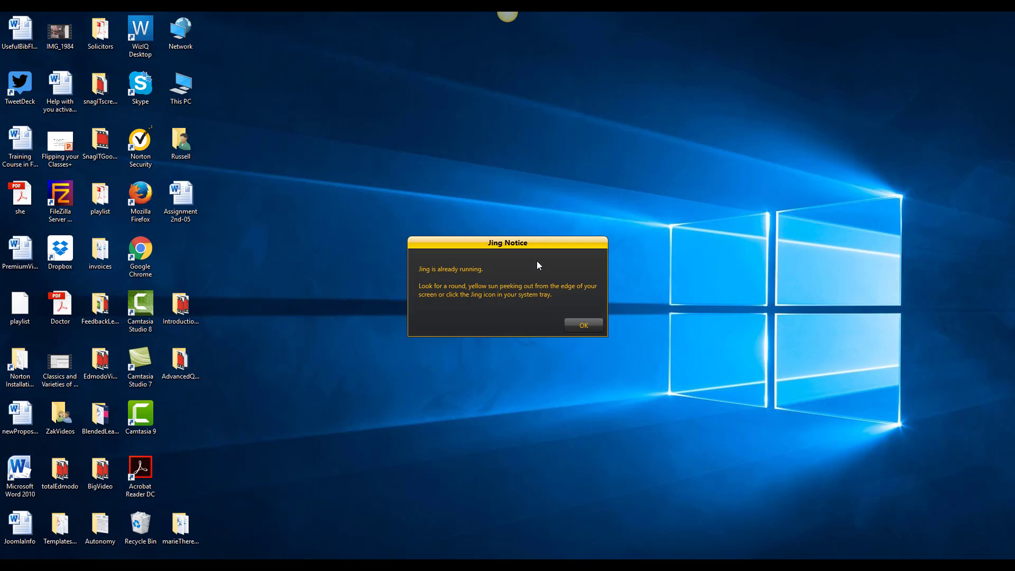
pyautogui.click(591, 325)
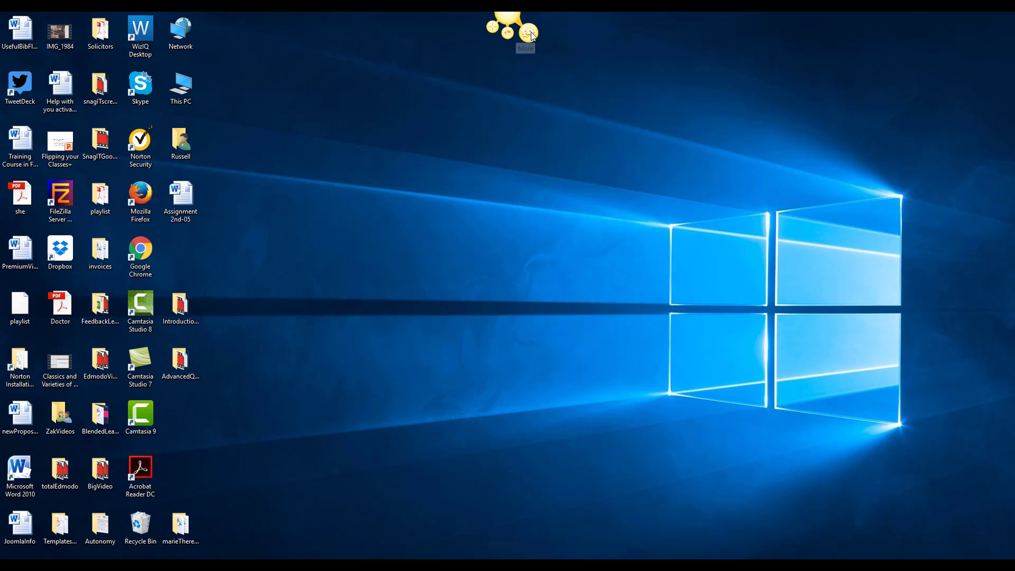
# Set the Realtek High Definition Audio microphone as Jing's recording device in Preferences and close them.
pyautogui.click(531, 33)
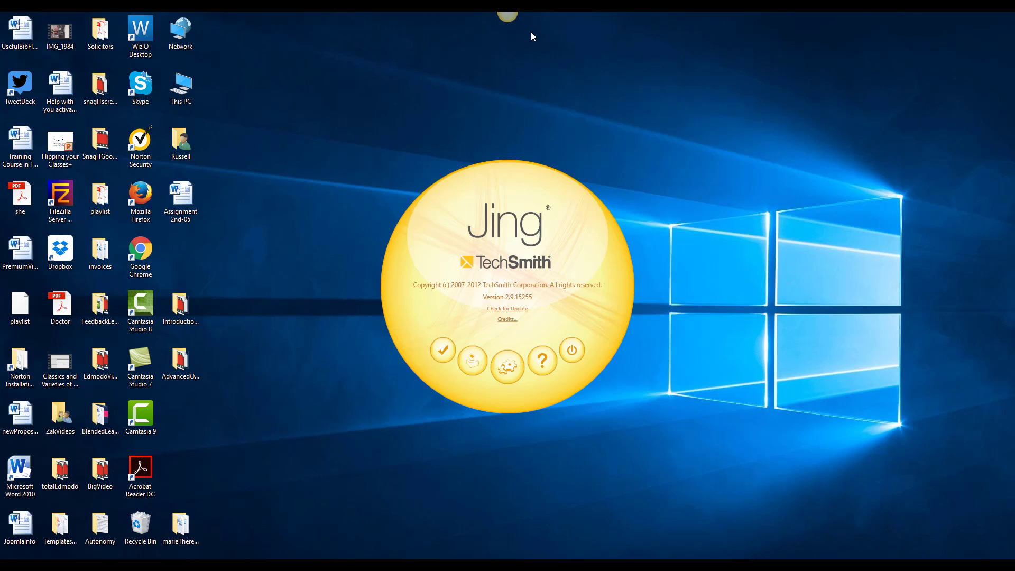
pyautogui.click(508, 369)
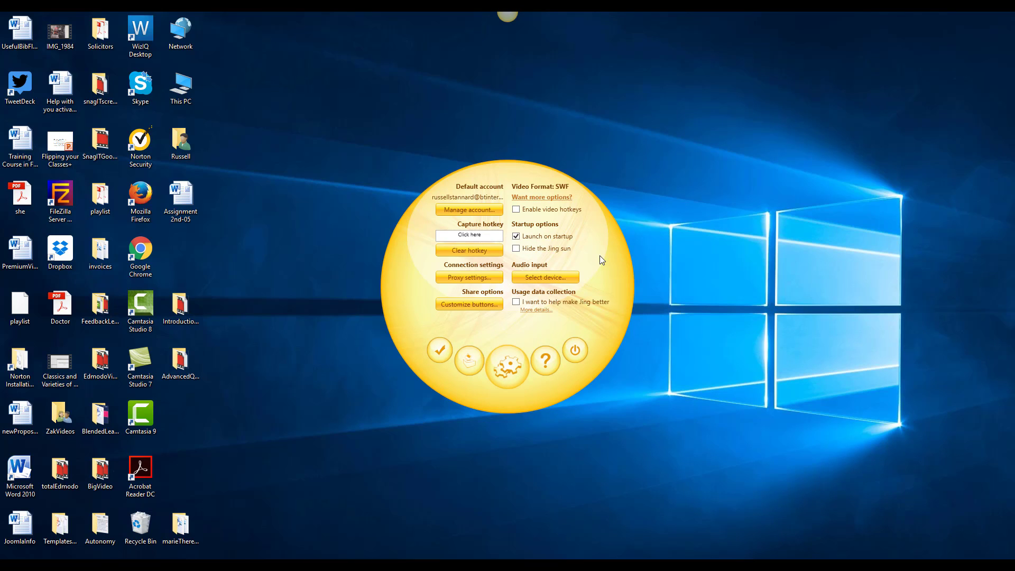
pyautogui.click(535, 278)
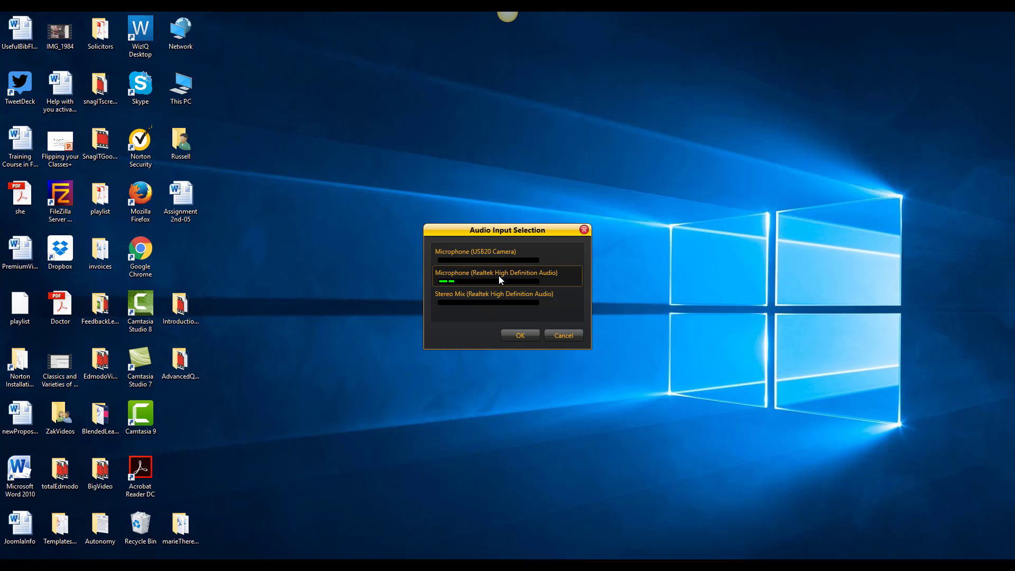
pyautogui.click(520, 335)
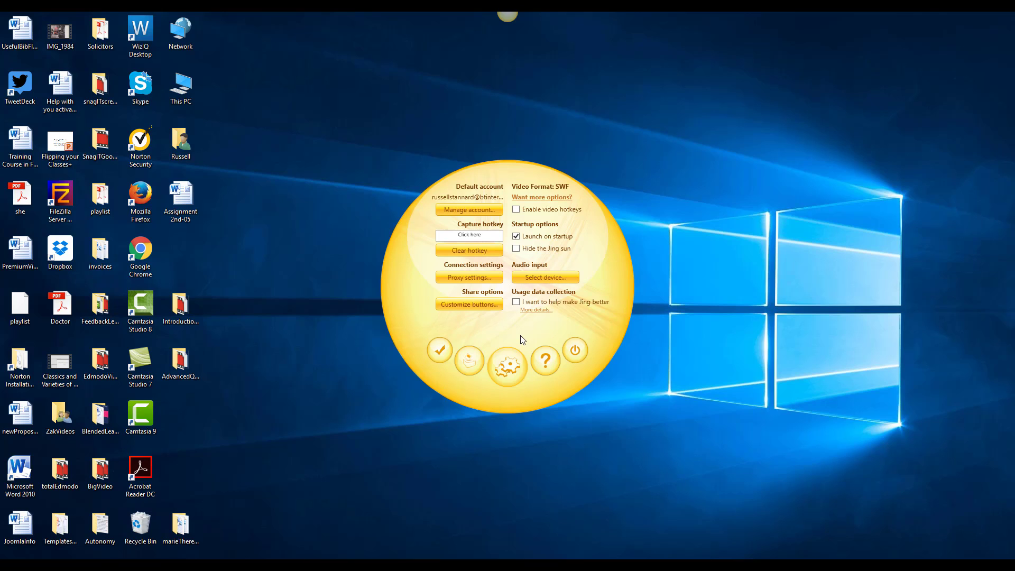
pyautogui.click(440, 350)
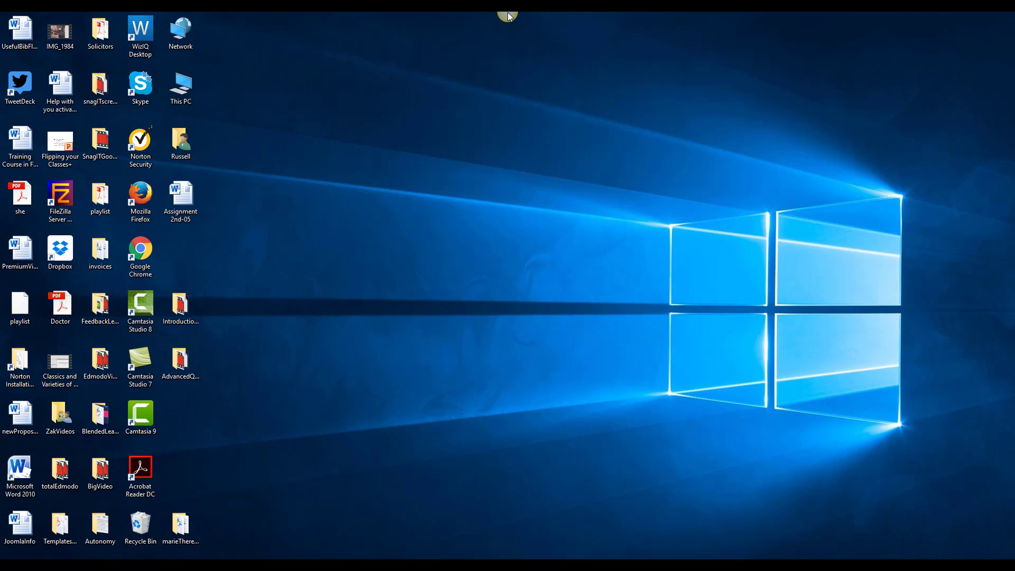
# Record a short test video of an 854 x 510 desktop area and play it back.
pyautogui.click(487, 34)
pyautogui.moveTo(289, 131); pyautogui.dragTo(739, 400)
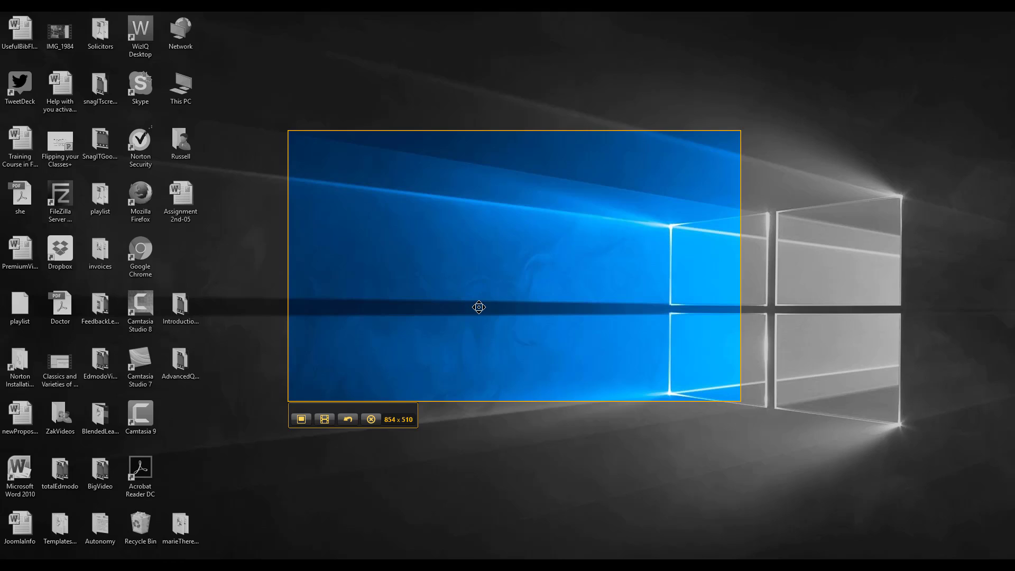
pyautogui.click(325, 420)
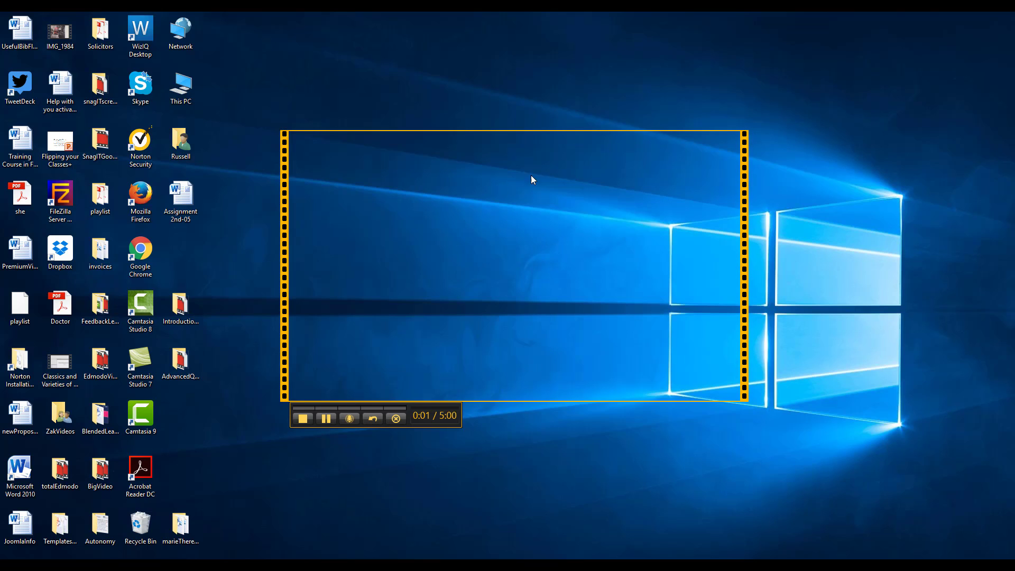
pyautogui.click(303, 419)
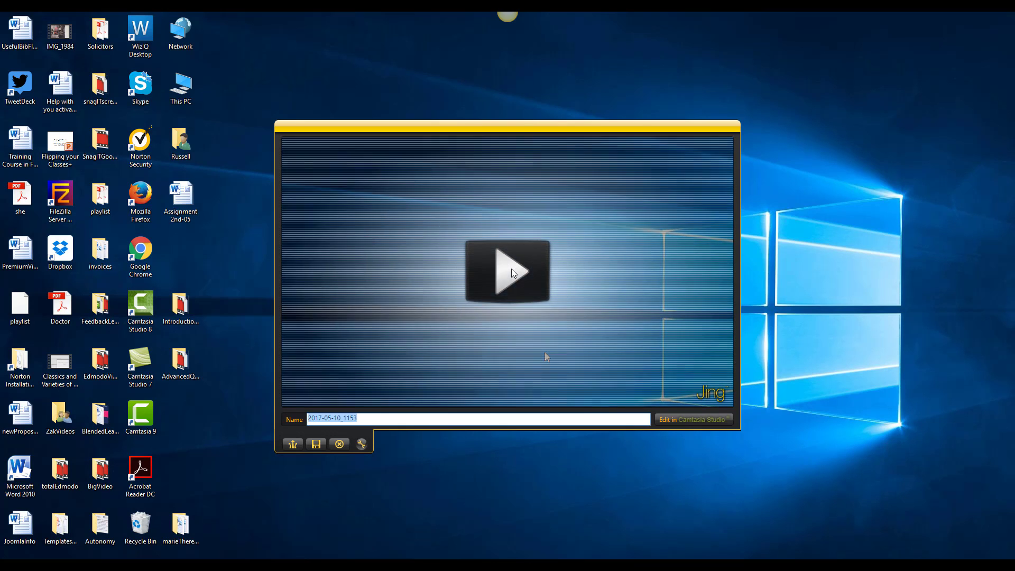
pyautogui.click(511, 272)
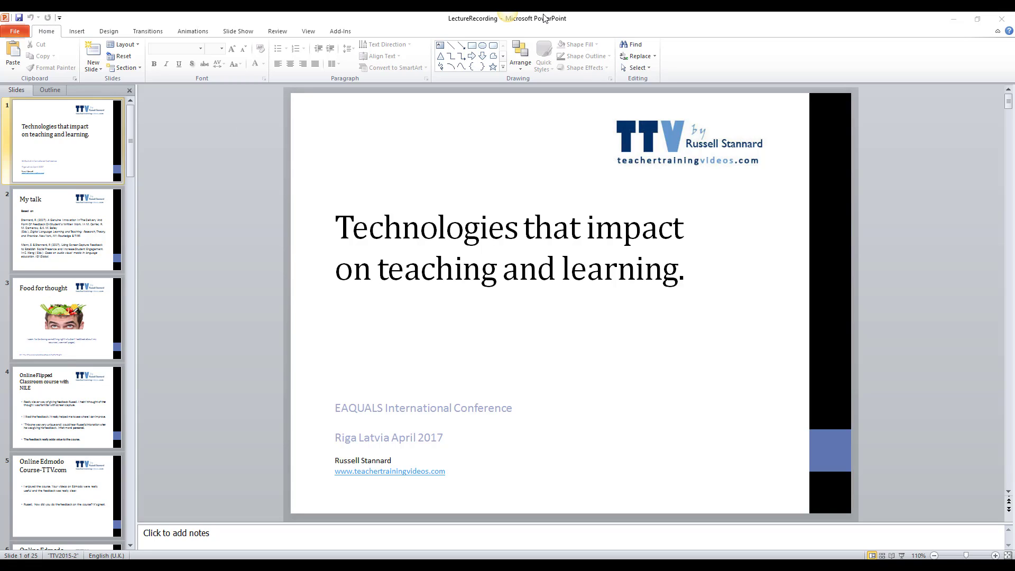
# Start a video capture of the LectureRecording title slide area in PowerPoint.
pyautogui.moveTo(513, 17)
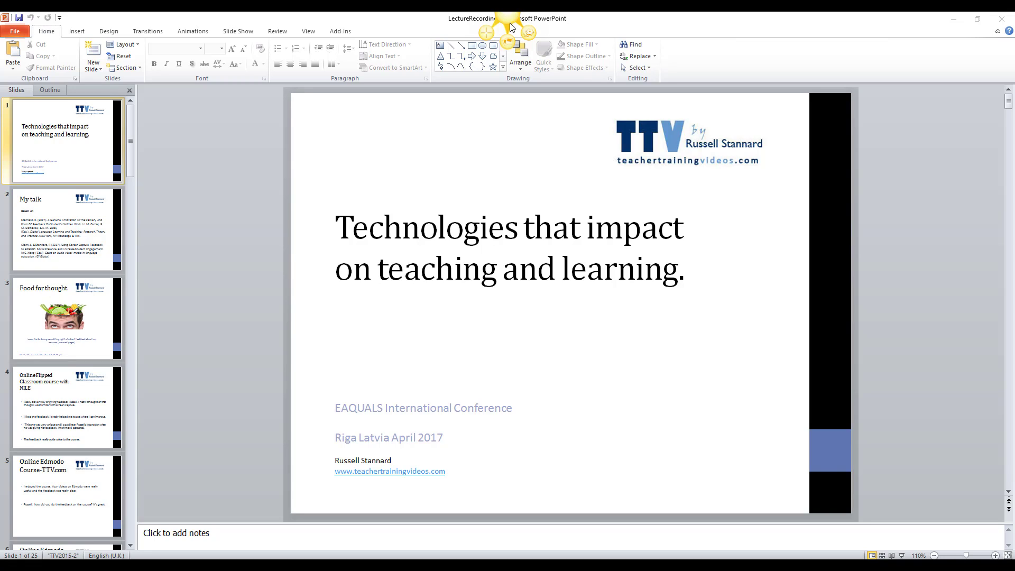
pyautogui.click(488, 31)
pyautogui.moveTo(289, 93); pyautogui.dragTo(849, 513)
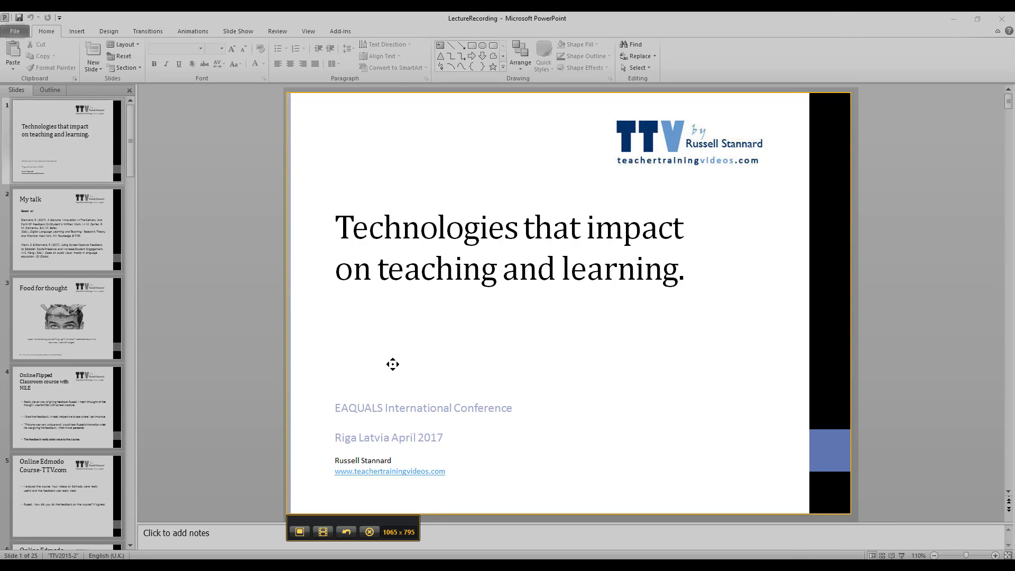
pyautogui.click(323, 532)
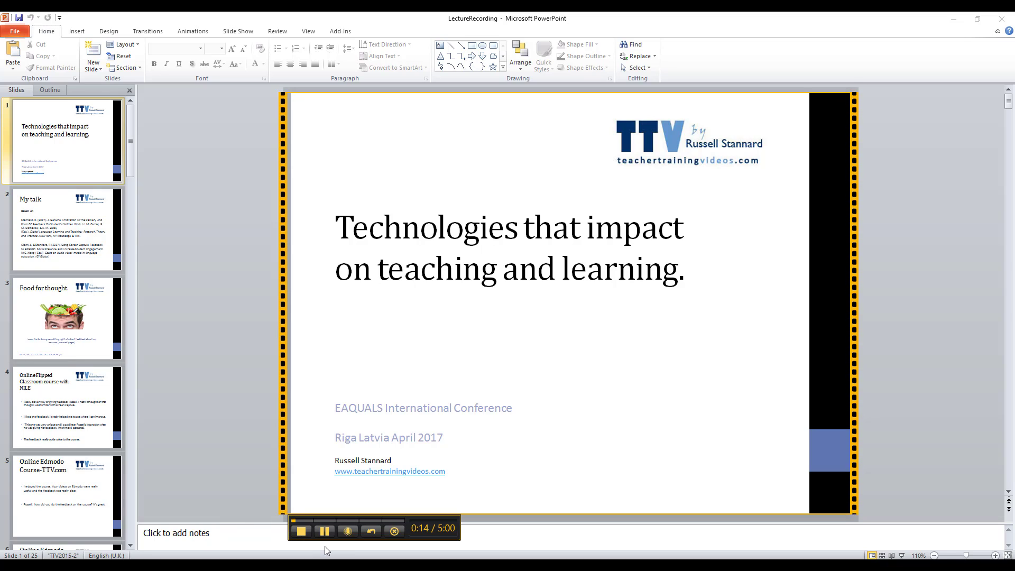
# Record through the My talk and Food for thought slides, pausing between slides, then finish at 30 seconds.
pyautogui.click(327, 530)
pyautogui.click(325, 531)
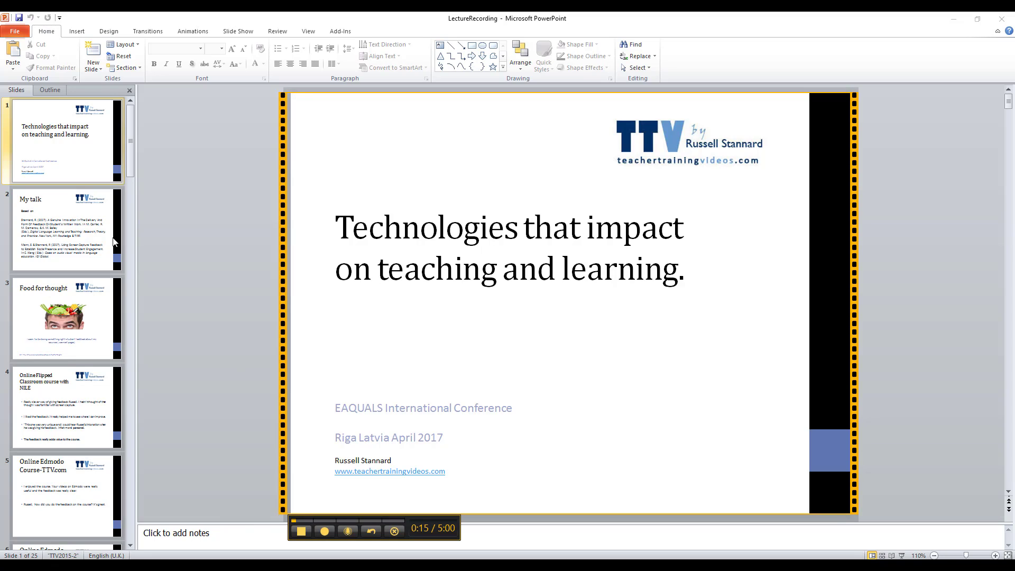
pyautogui.click(65, 224)
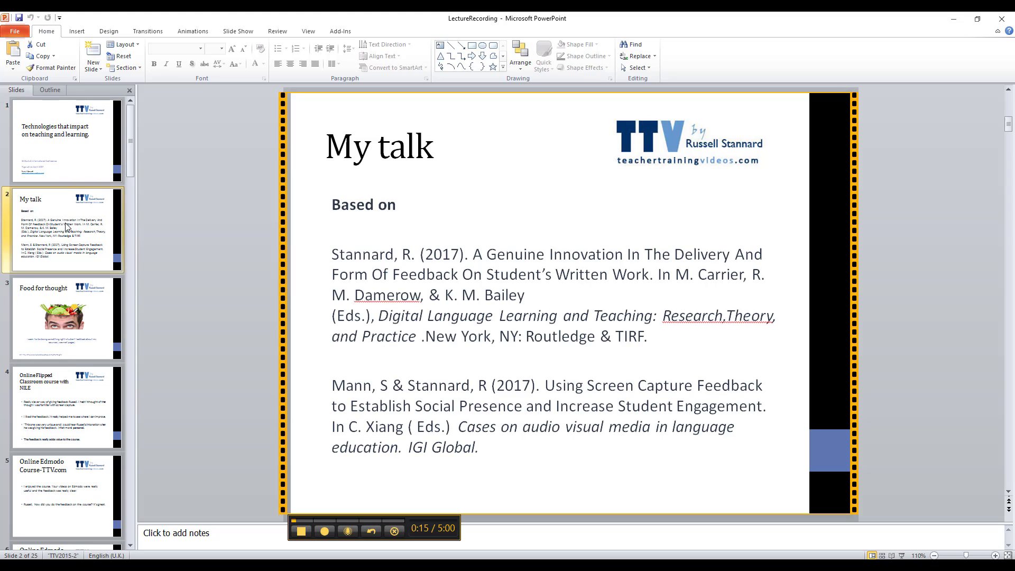
pyautogui.click(324, 531)
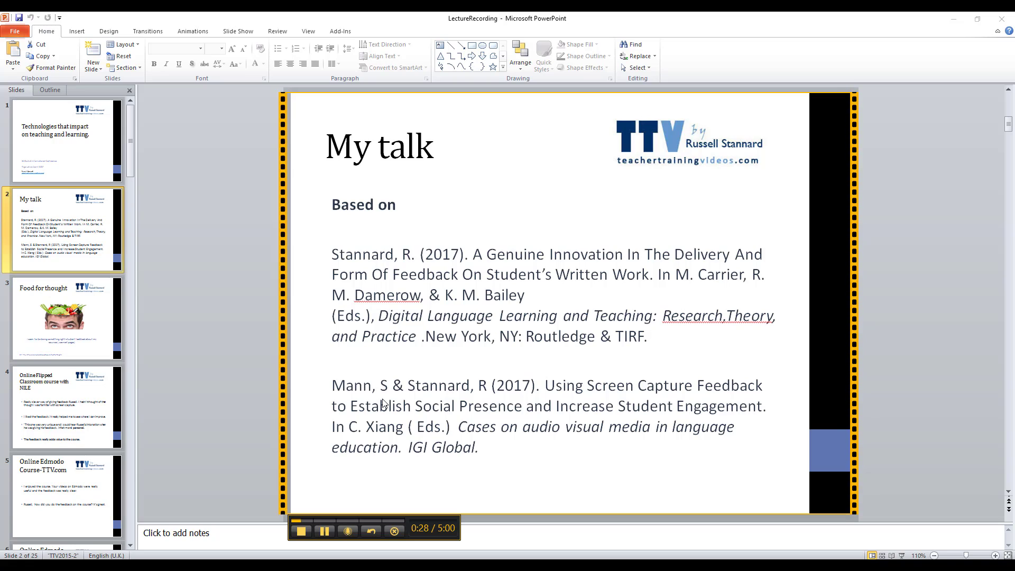
pyautogui.click(324, 533)
pyautogui.click(53, 321)
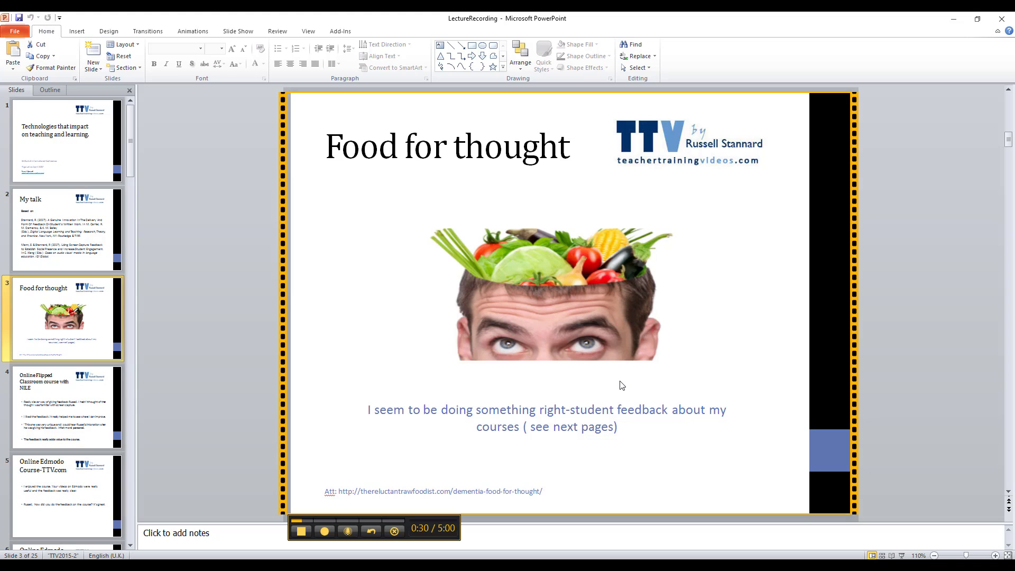
pyautogui.click(299, 533)
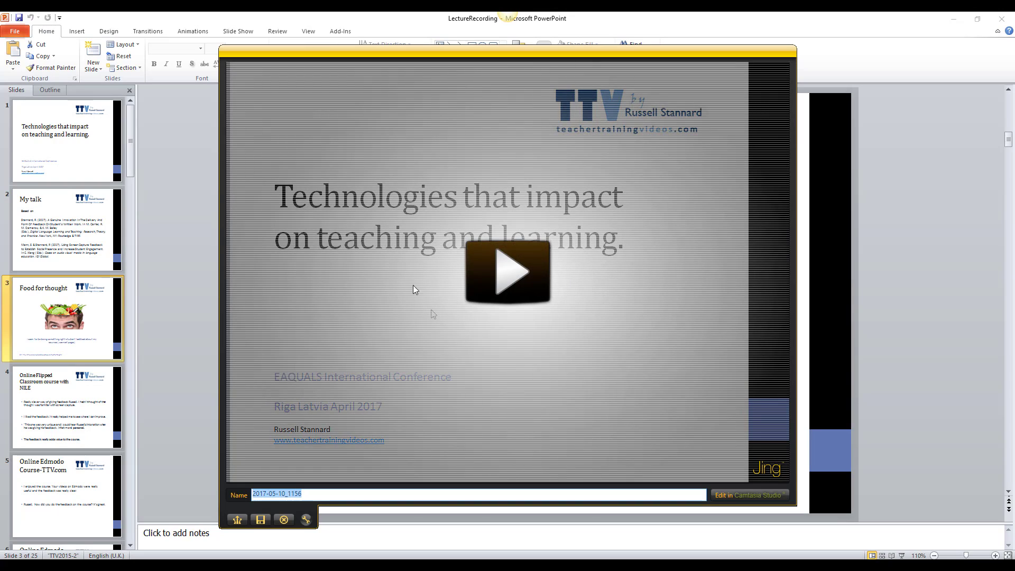
pyautogui.click(507, 275)
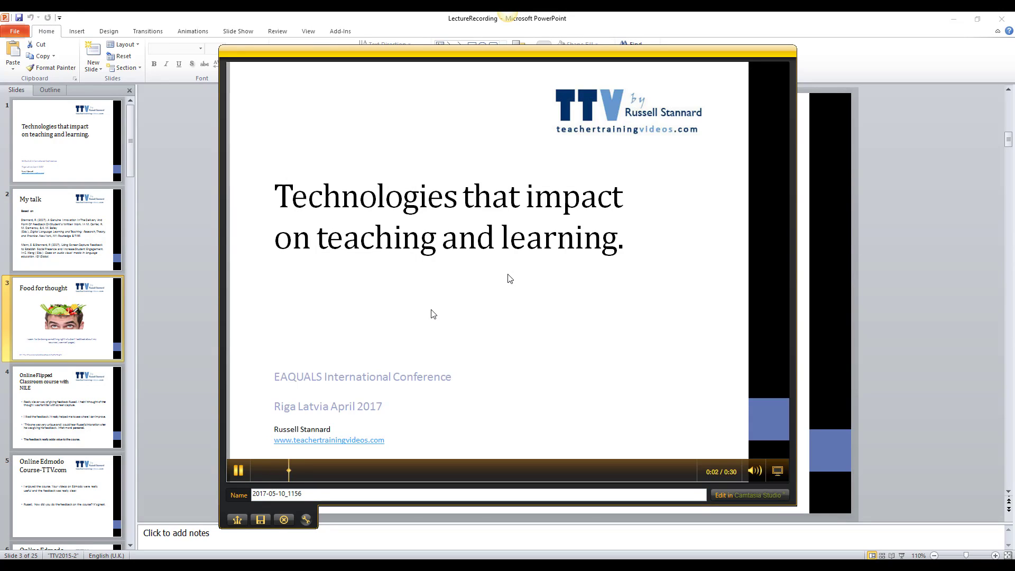
pyautogui.click(239, 470)
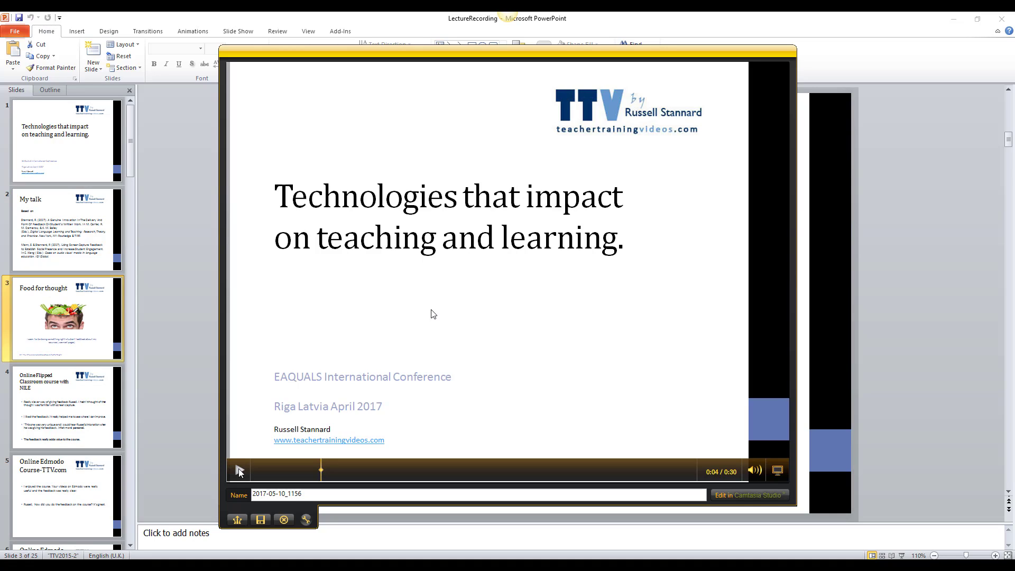
pyautogui.click(261, 521)
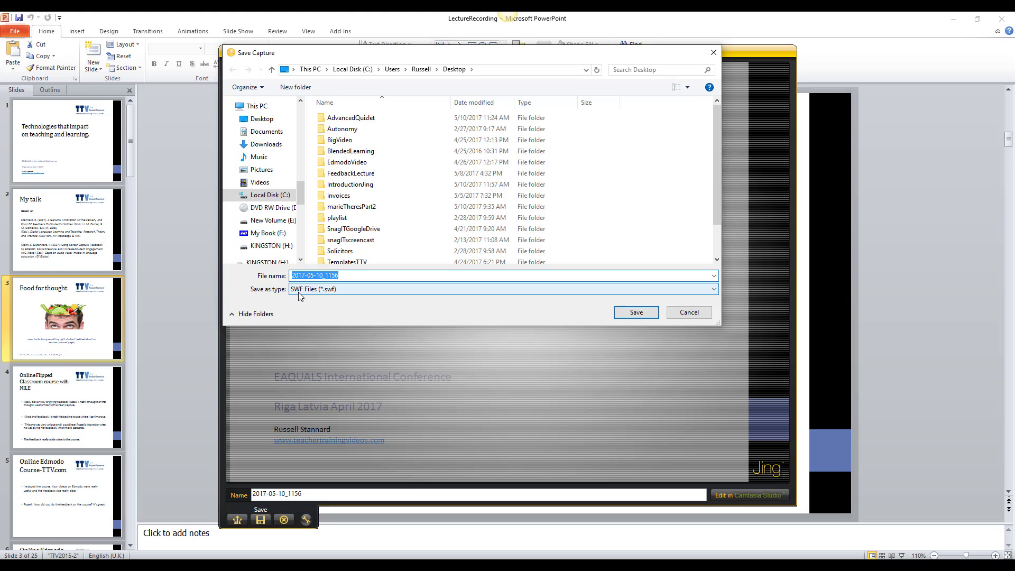
pyautogui.click(713, 52)
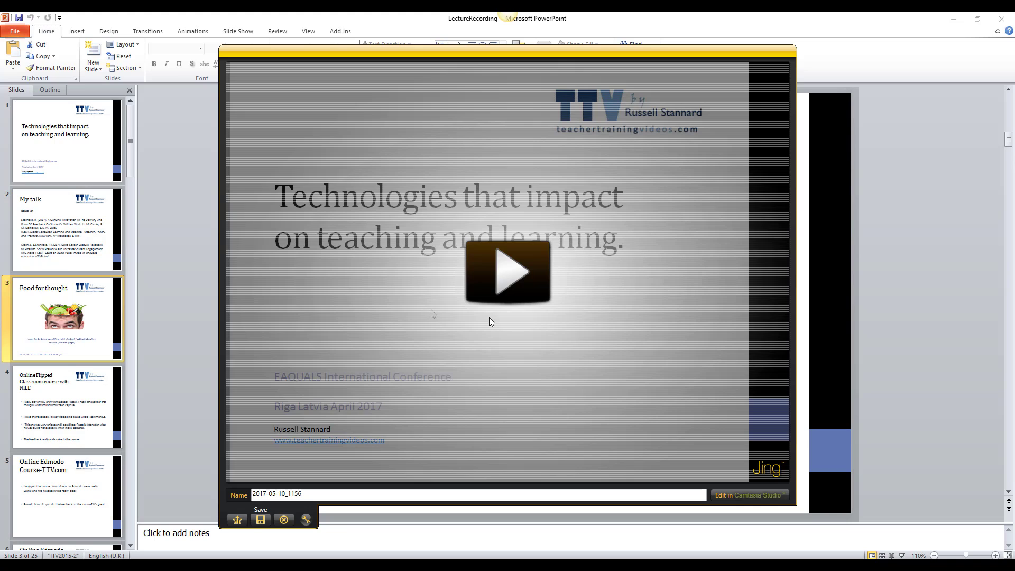
# Upload the 2017-05-10_1156 capture to Screencast.com and dismiss the Uploaded notification.
pyautogui.click(237, 520)
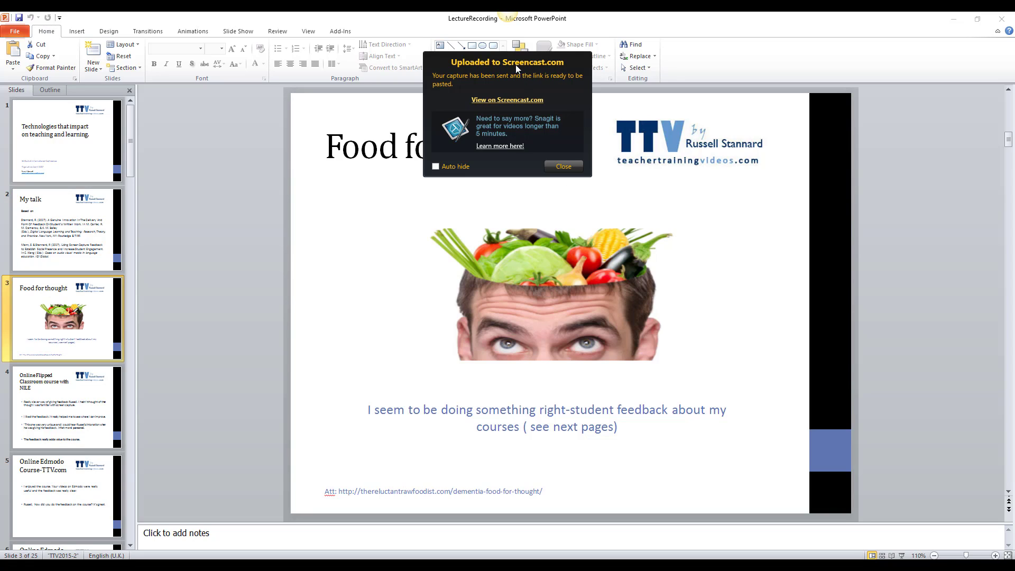
pyautogui.click(563, 167)
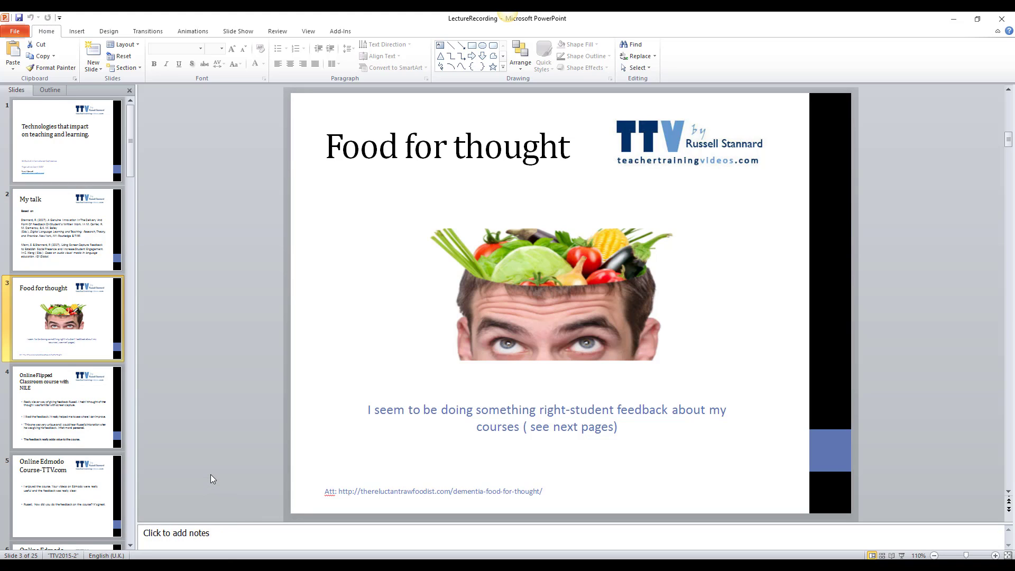
pyautogui.hotkey('alt', 'Tab')
# Paste the Screencast.com link into Chrome, allow Flash, and play then pause the 2017-05-10_1156 video.
pyautogui.click(91, 33)
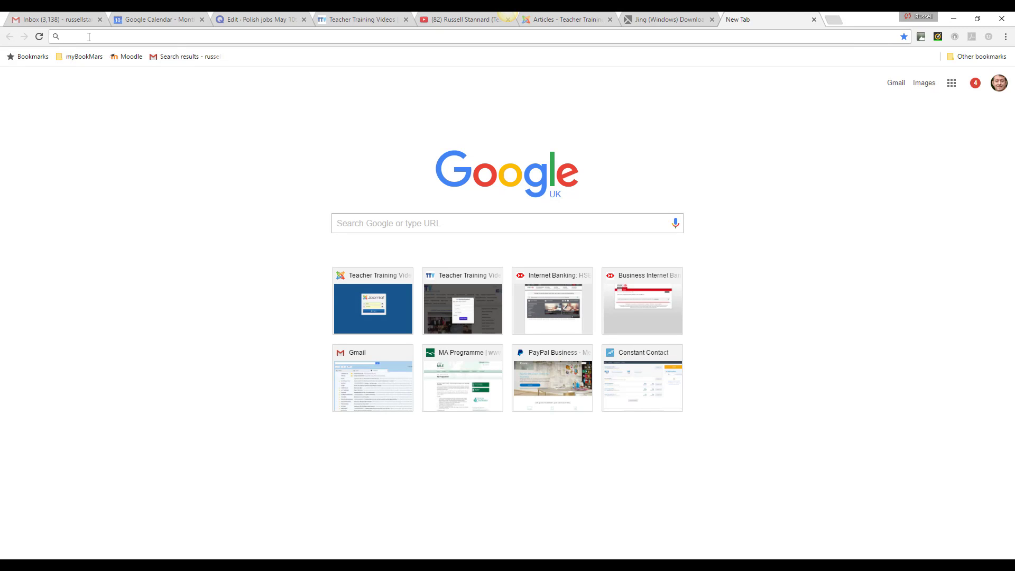
pyautogui.rightClick(90, 35)
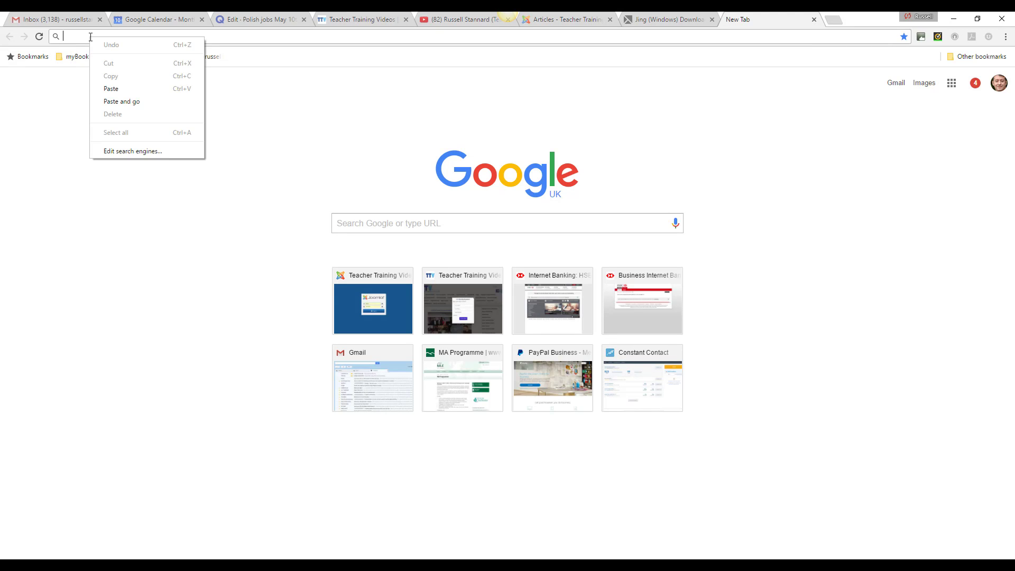
pyautogui.click(114, 94)
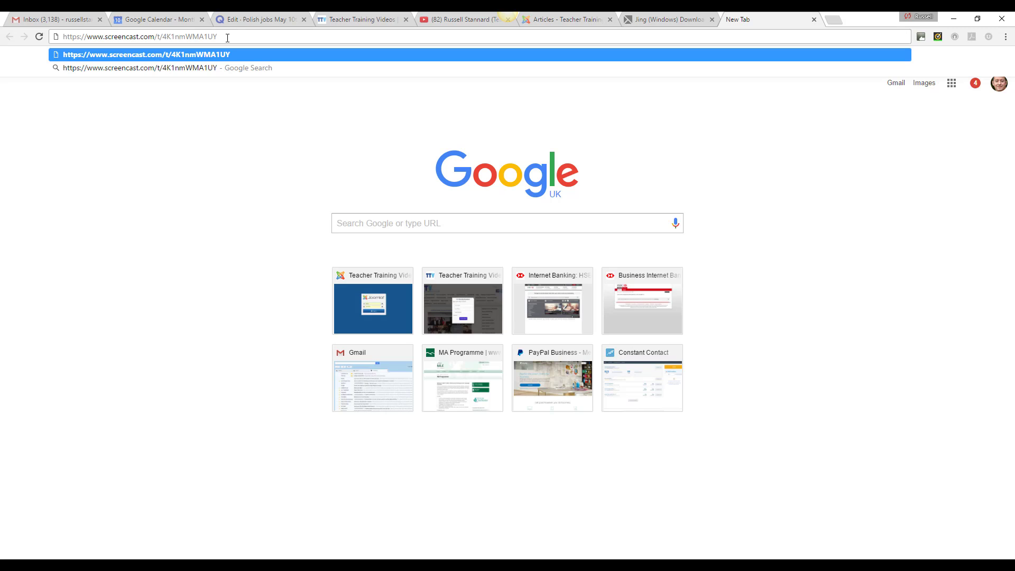
pyautogui.press('Return')
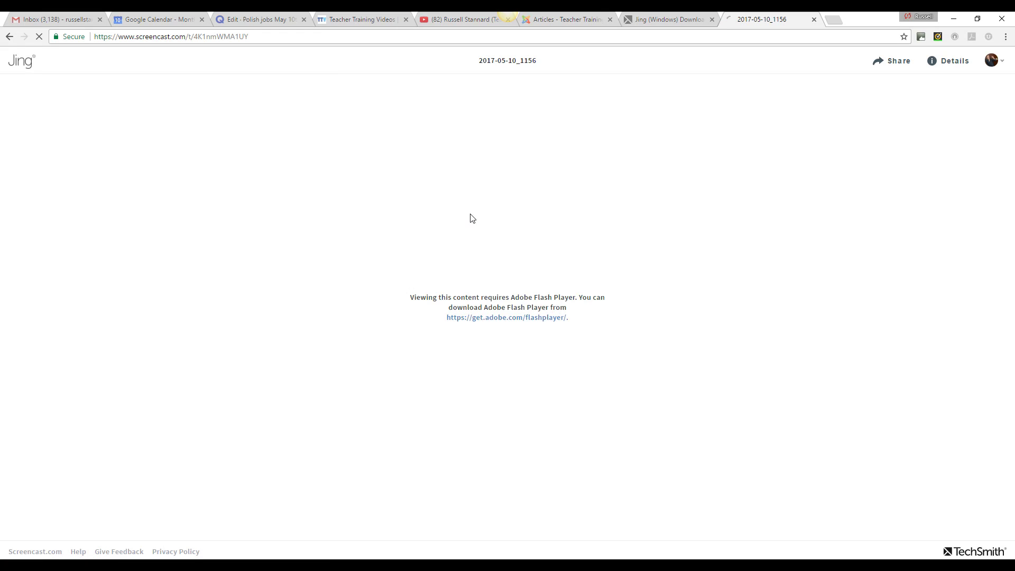
pyautogui.click(483, 319)
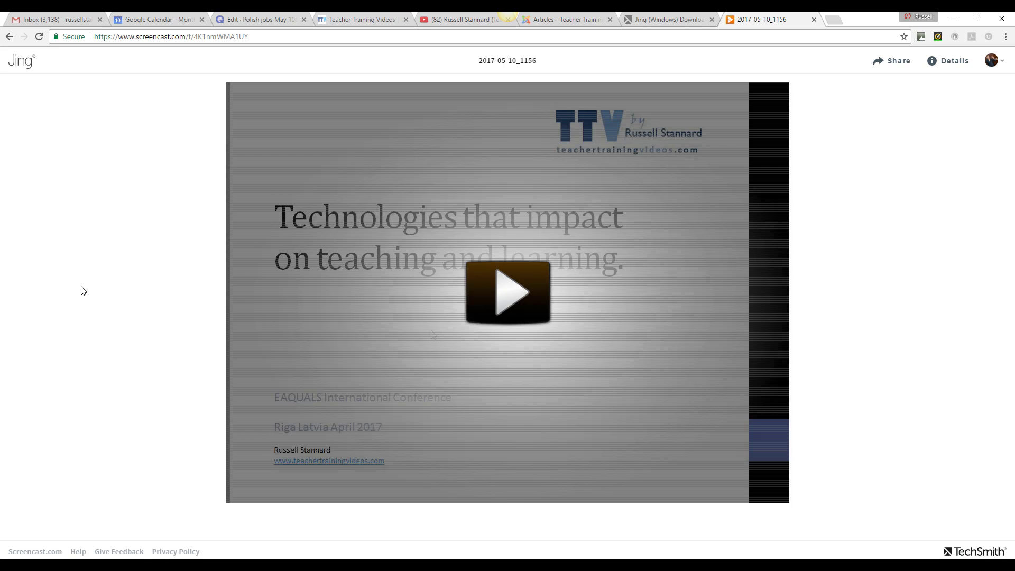
pyautogui.click(507, 294)
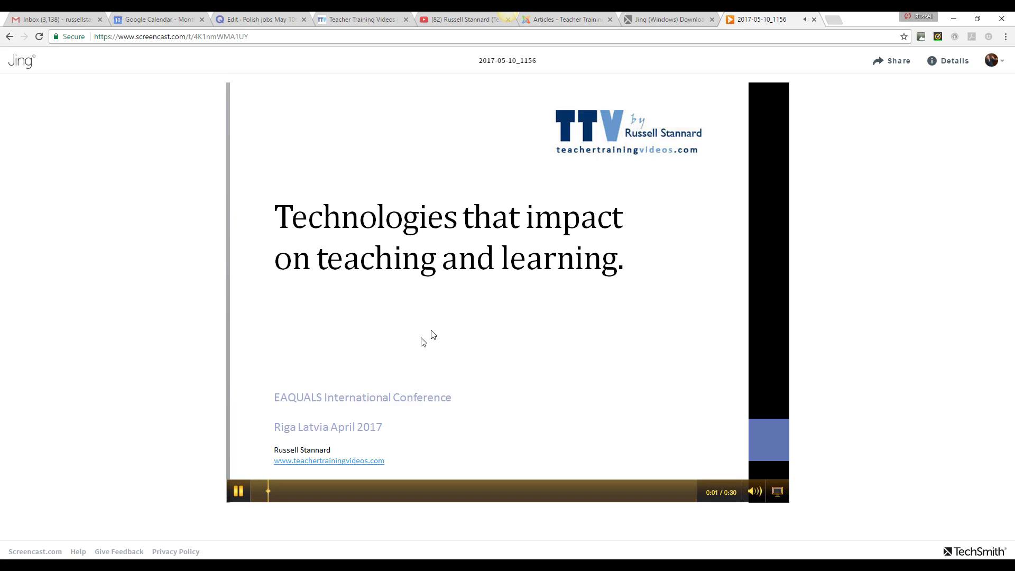
pyautogui.click(238, 490)
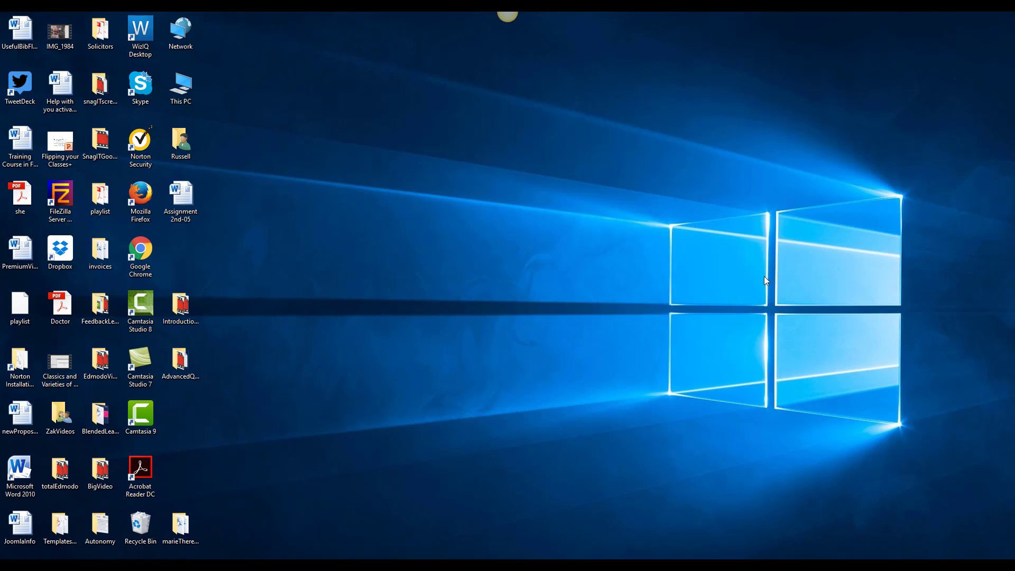
# Re-share the 2017-05-10_1156 video from Jing History to Screencast.com and launch Word 2010.
pyautogui.moveTo(507, 19)
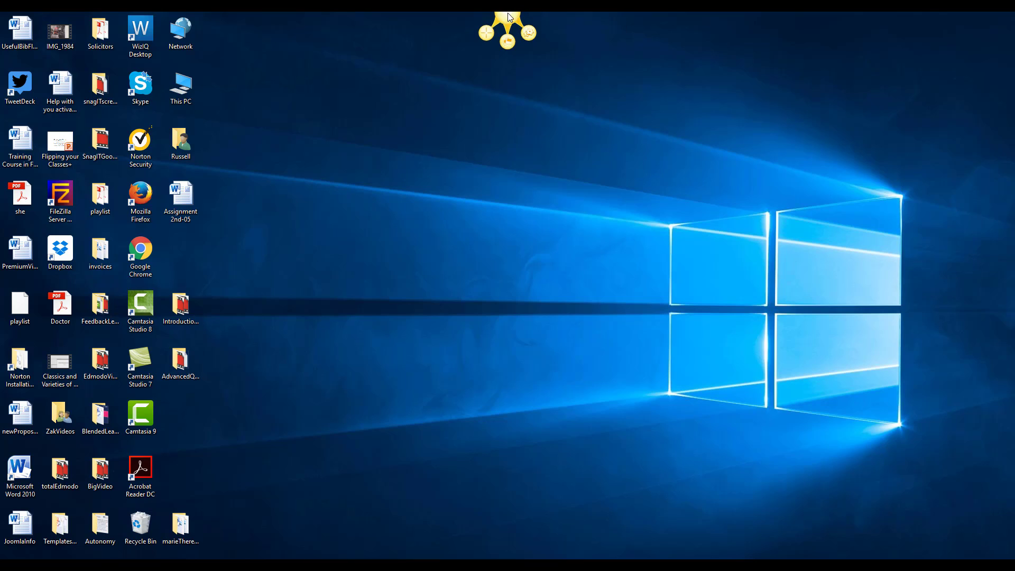
pyautogui.click(507, 43)
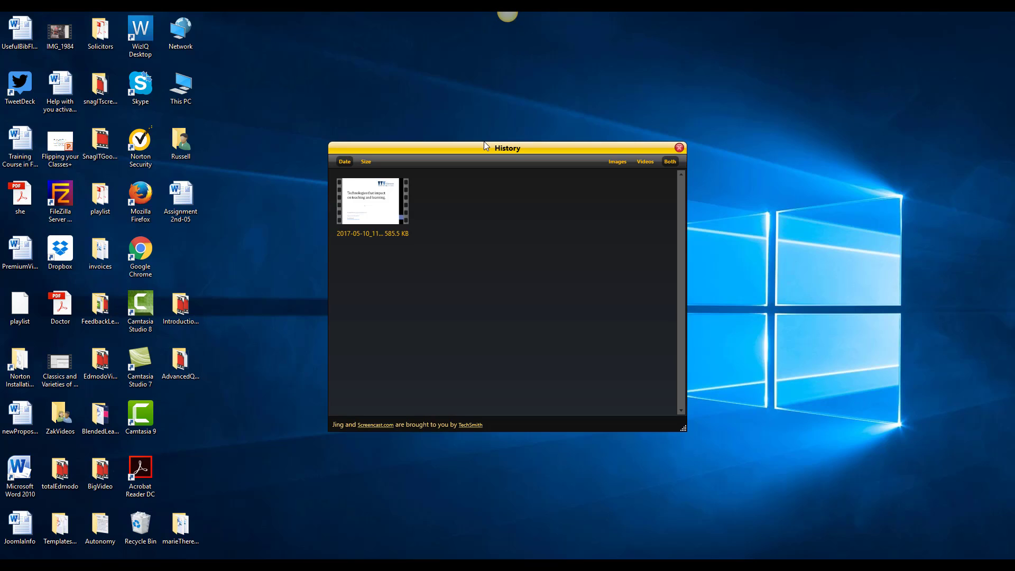
pyautogui.click(368, 205)
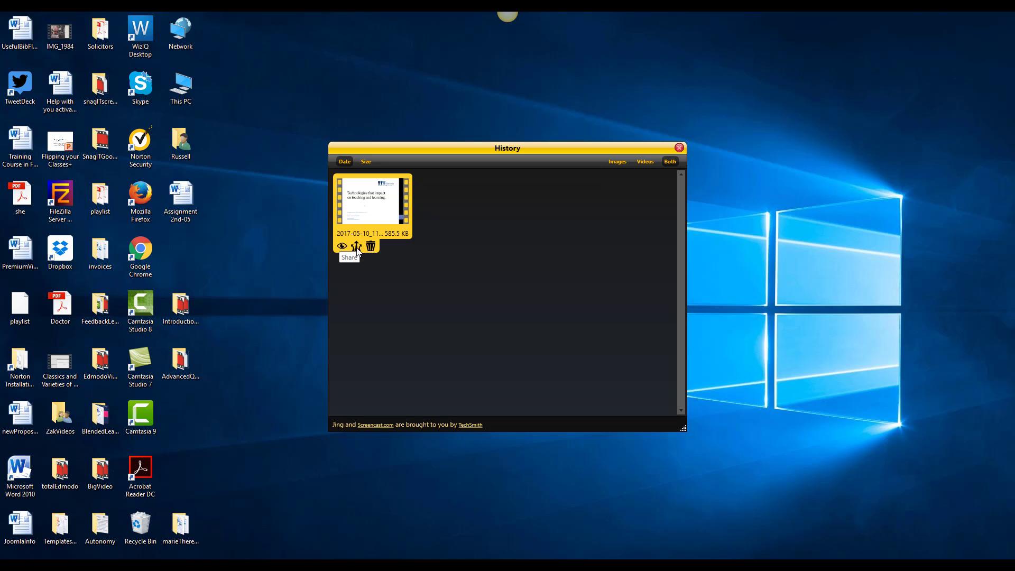
pyautogui.moveTo(369, 197)
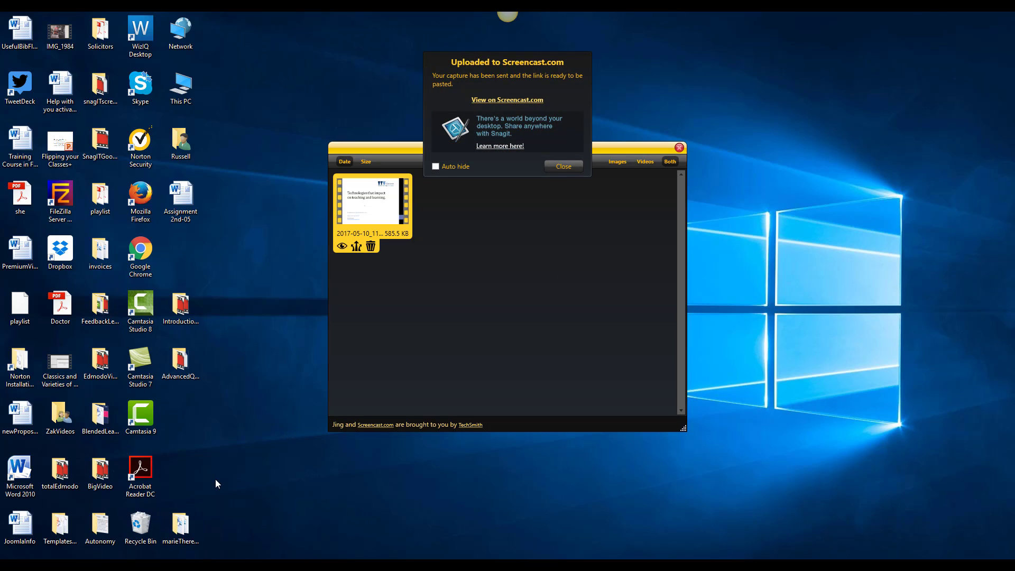
pyautogui.doubleClick(20, 478)
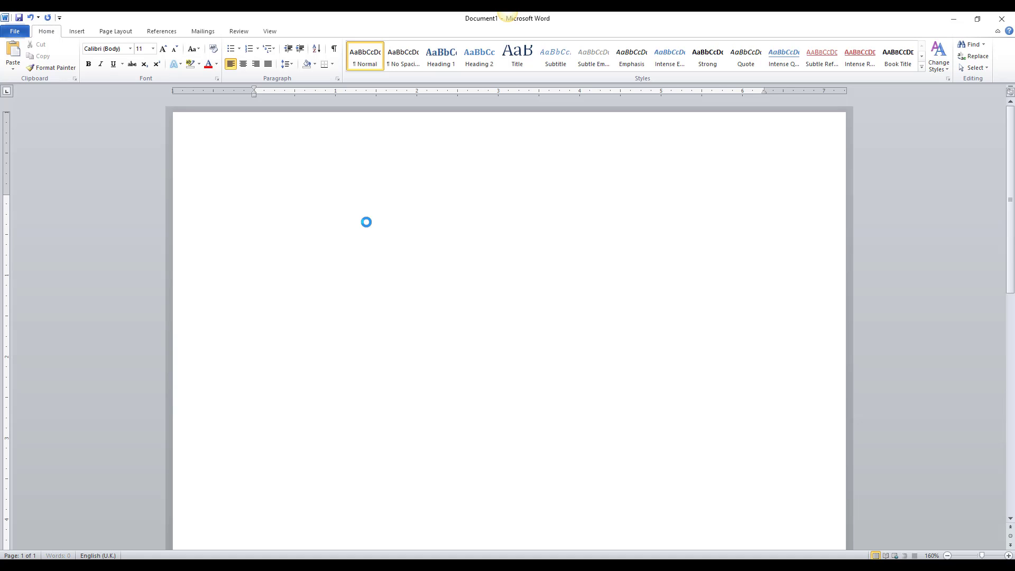
# Write a letter with 'Dear Student', the pasted Screencast.com link, 'Here is your video', and the sender's name.
pyautogui.write('Dear Student')
pyautogui.press('Return')
pyautogui.press('Return')
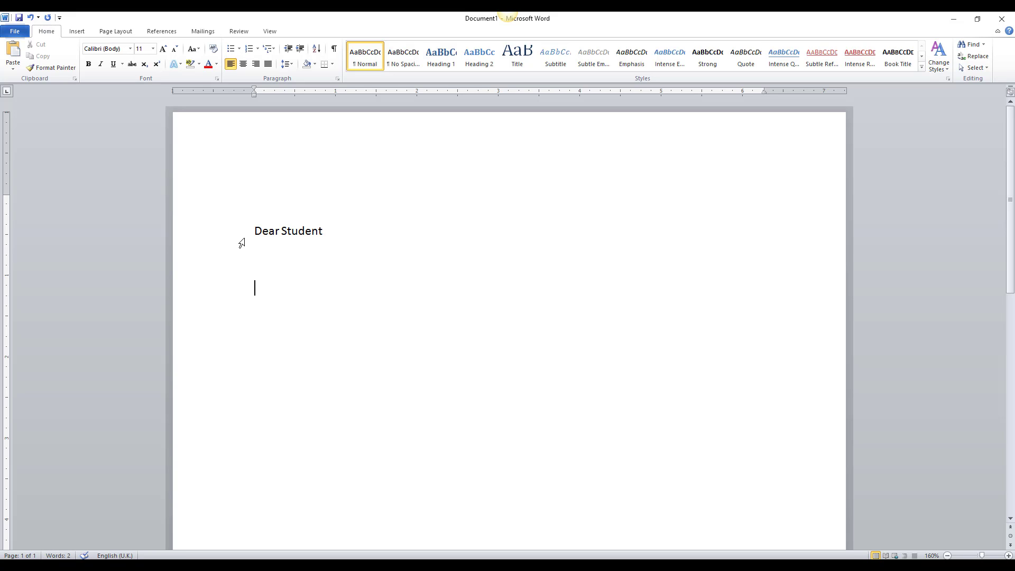
pyautogui.rightClick(264, 270)
pyautogui.click(290, 312)
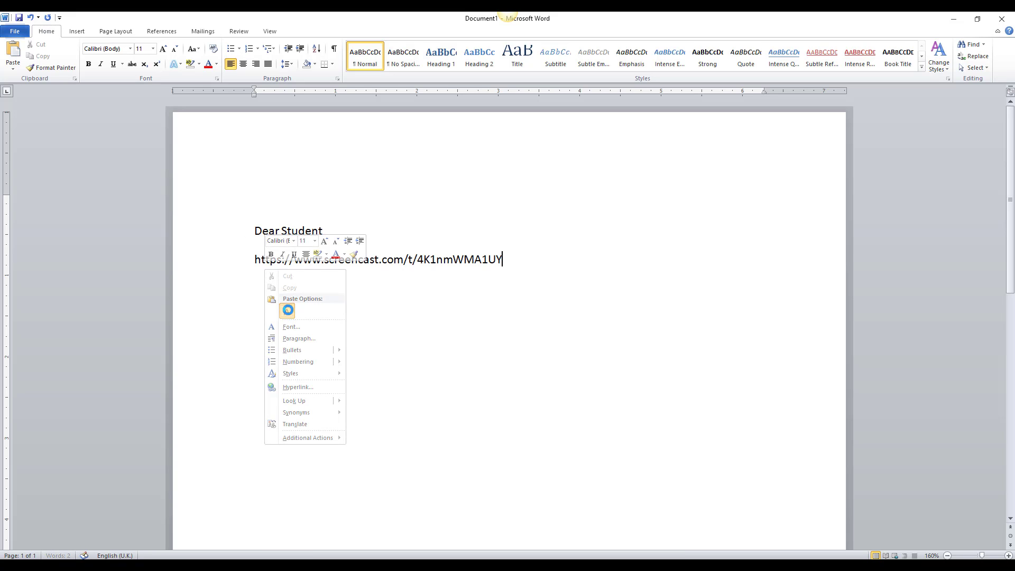
pyautogui.press('Return')
pyautogui.press('Return')
pyautogui.write('Here i')
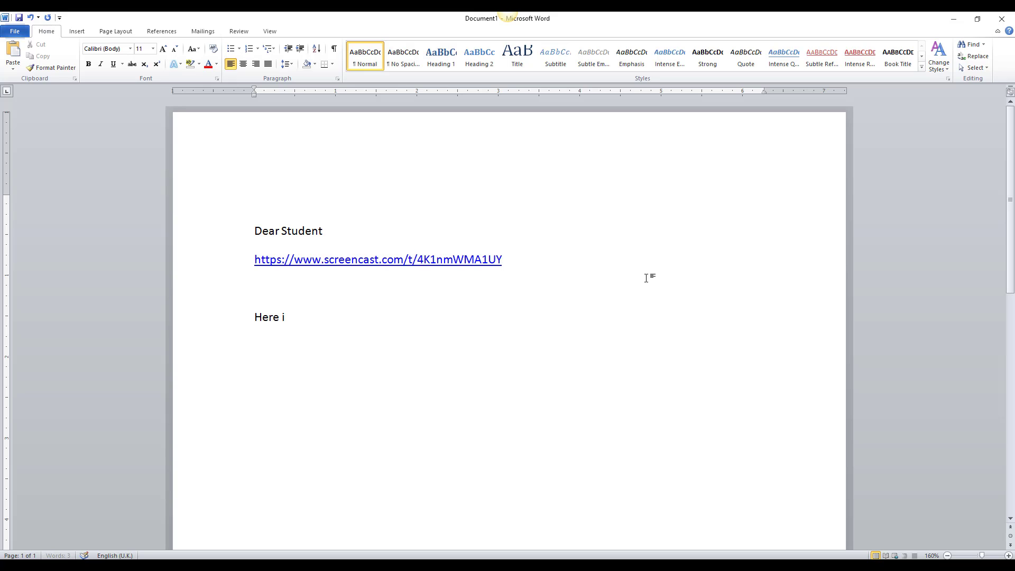
pyautogui.write('s your video')
pyautogui.press('Return')
pyautogui.press('Return')
pyautogui.write('Russell')
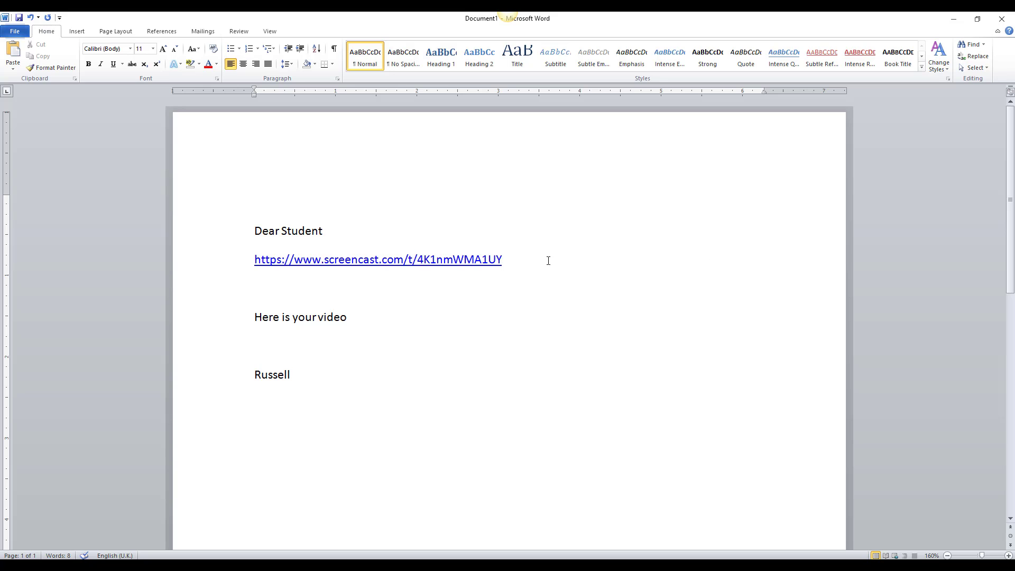
# Share the video from Jing's capture history, then close the history.
pyautogui.moveTo(509, 18)
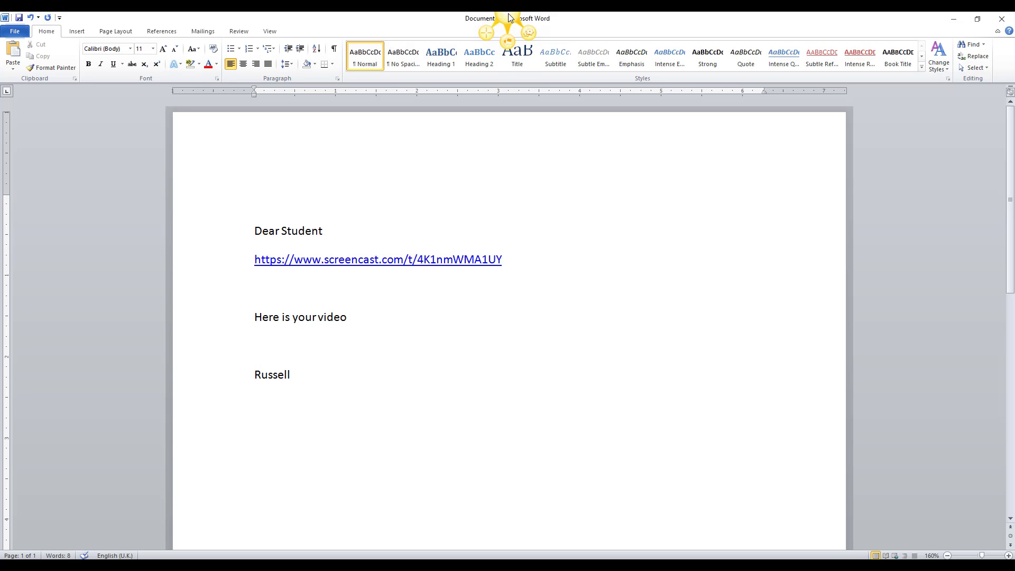
pyautogui.click(509, 40)
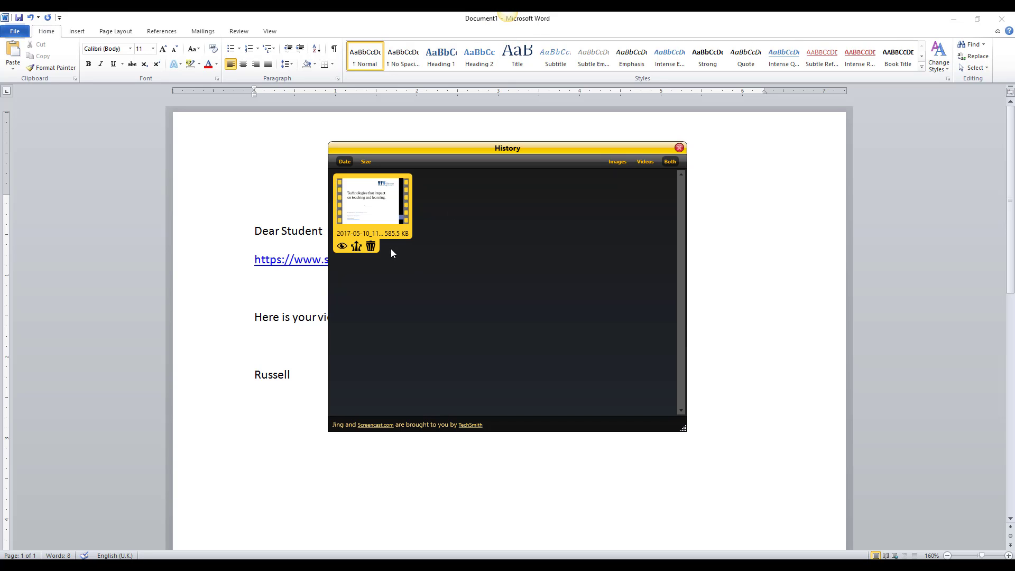
pyautogui.click(355, 246)
pyautogui.click(679, 148)
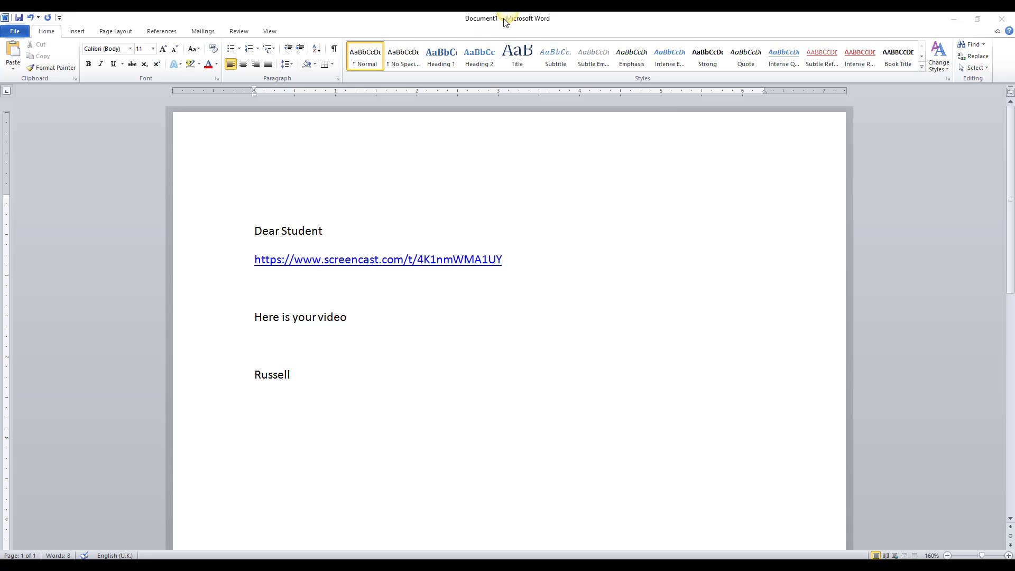
# Capture the letter area as a Jing image.
pyautogui.click(489, 34)
pyautogui.moveTo(230, 183); pyautogui.dragTo(712, 480)
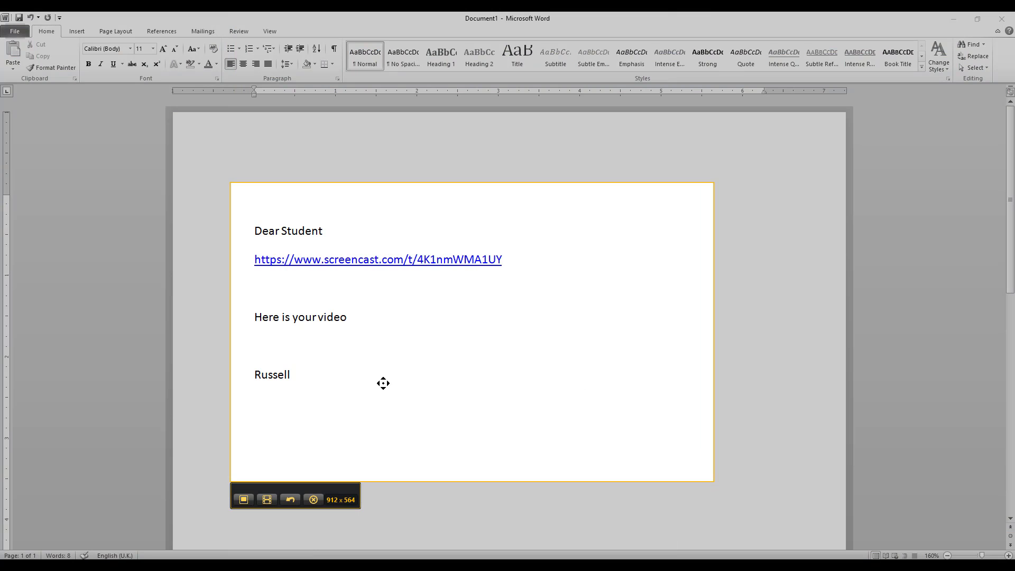
pyautogui.click(243, 499)
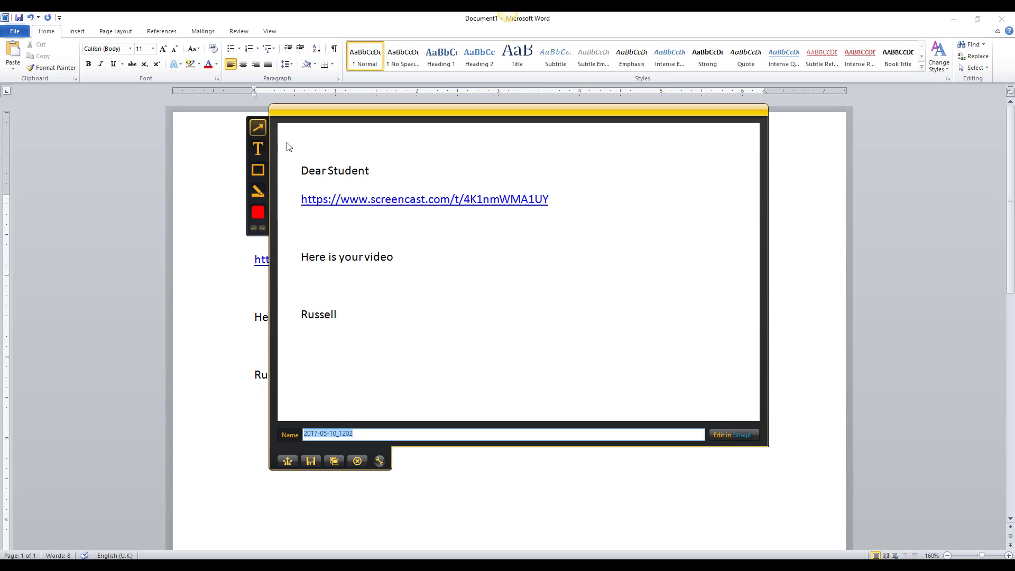
# Draw a red arrow pointing at 'Here is your video'.
pyautogui.click(258, 212)
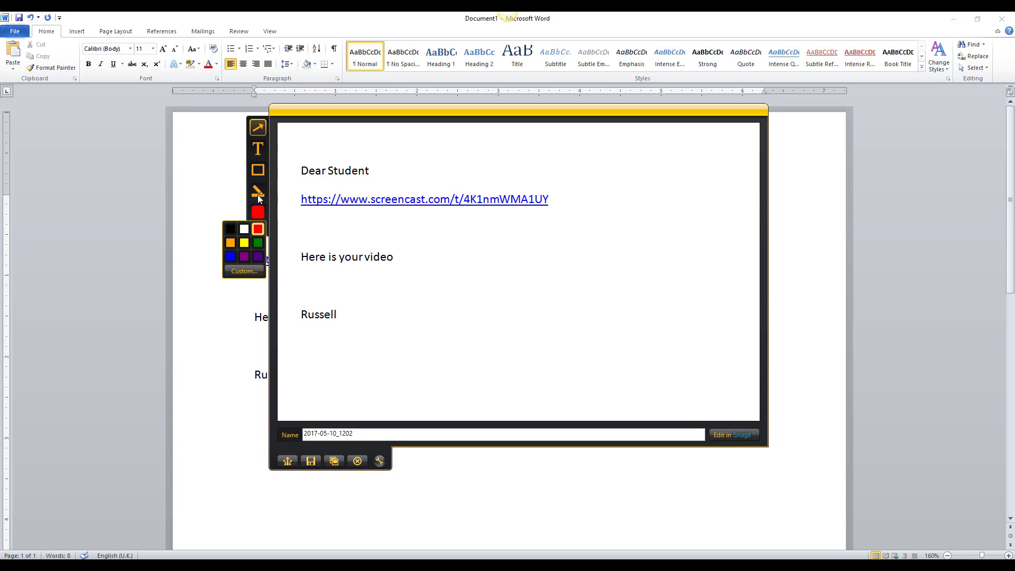
pyautogui.click(257, 191)
pyautogui.click(258, 127)
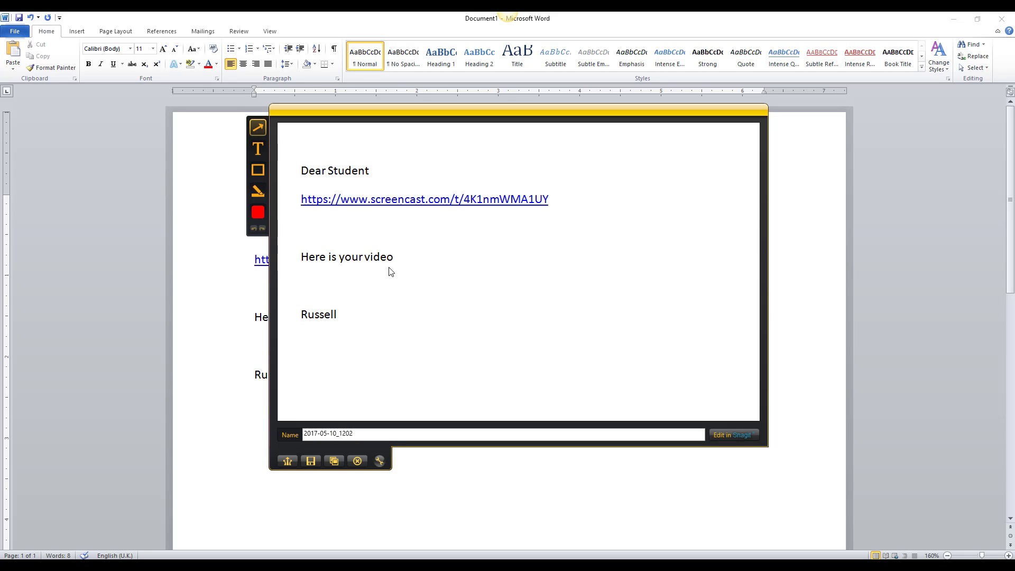
pyautogui.moveTo(575, 301); pyautogui.dragTo(410, 261)
# Add a 'This is important' text box at the arrow's tail and start saving the capture.
pyautogui.click(257, 149)
pyautogui.moveTo(593, 274); pyautogui.dragTo(734, 350)
pyautogui.write('T')
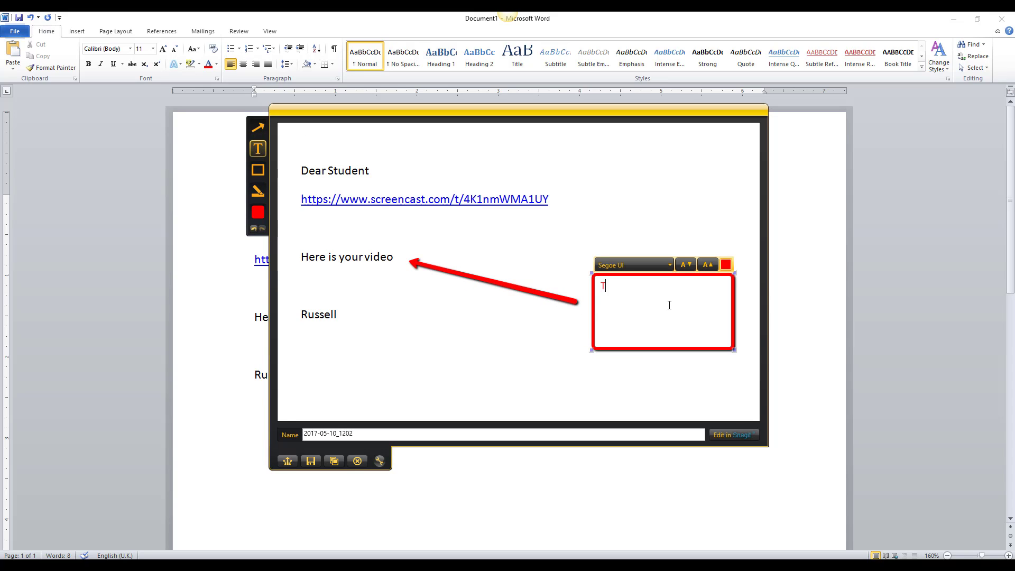
pyautogui.write('his is important')
pyautogui.click(563, 367)
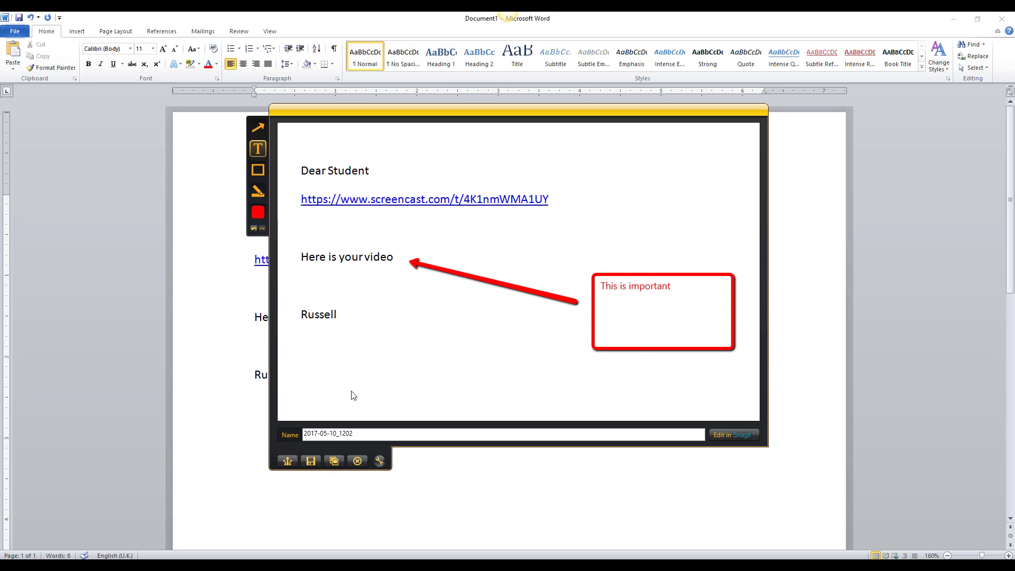
pyautogui.click(311, 461)
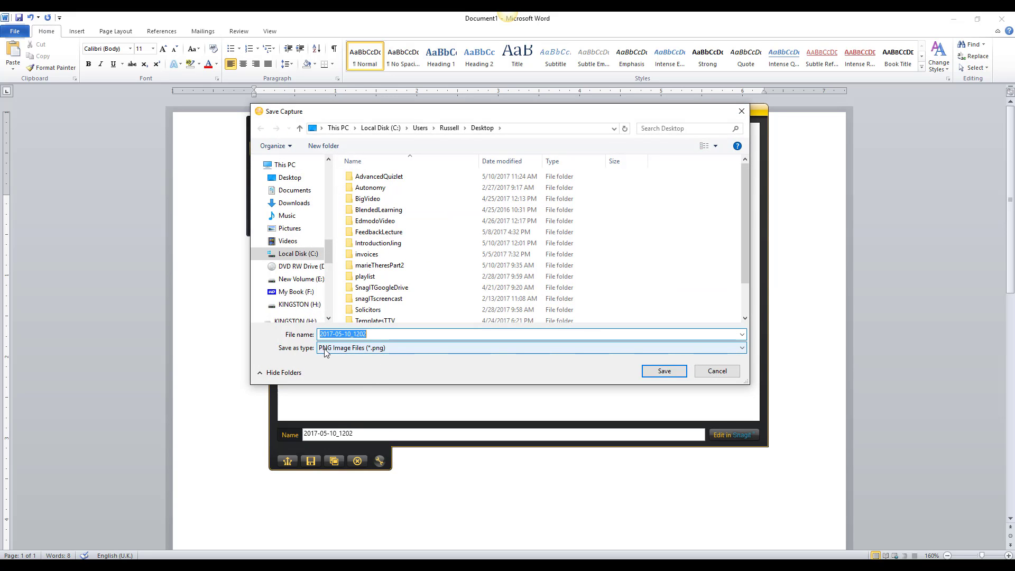
# Save the annotated capture to the Desktop as PNG named 2017-05-10_1202.
pyautogui.click(378, 334)
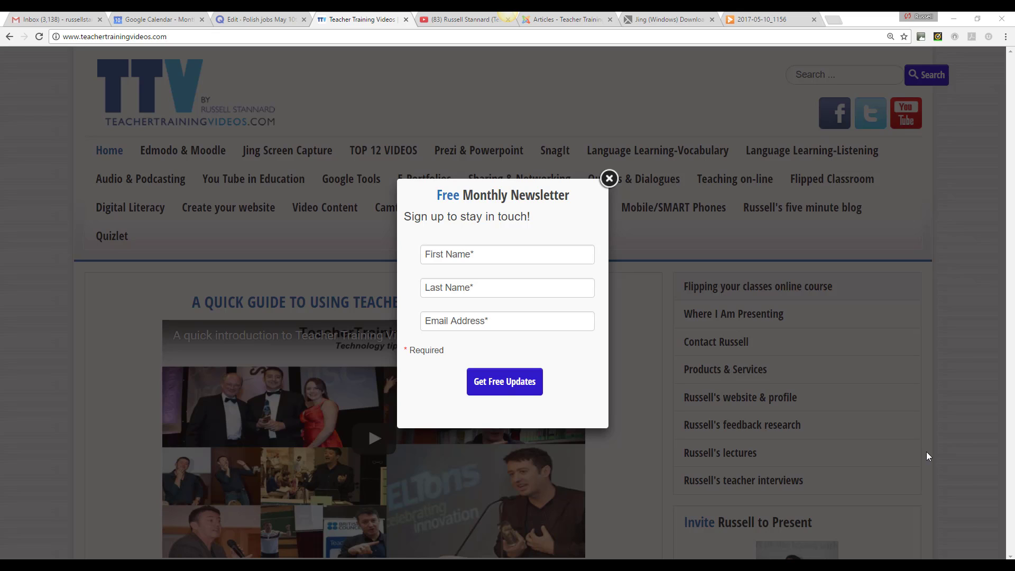
# Dismiss the newsletter popup, go to the five minute blog, and open the YouTube channel.
pyautogui.click(608, 179)
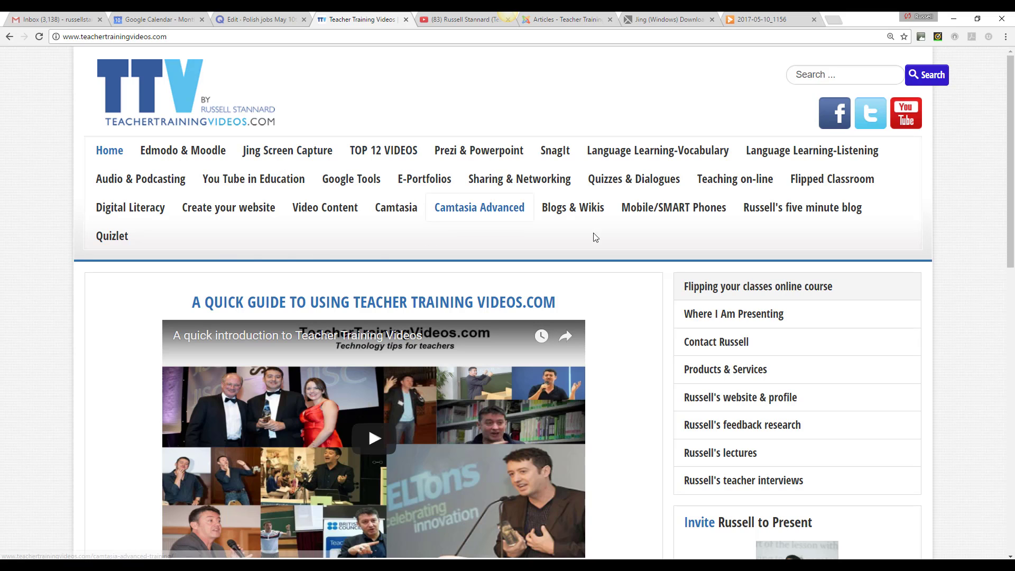
pyautogui.click(816, 209)
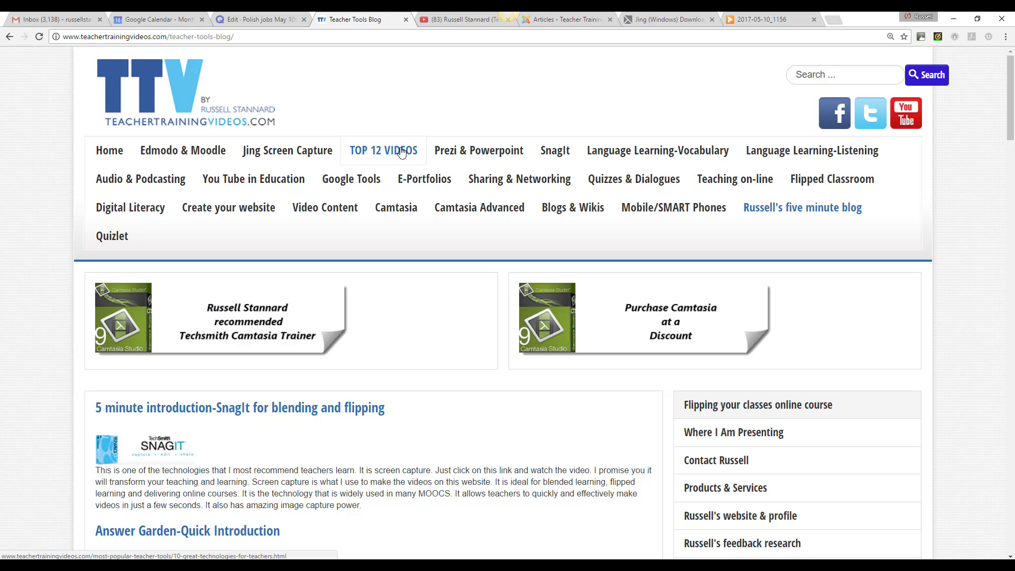
pyautogui.click(913, 116)
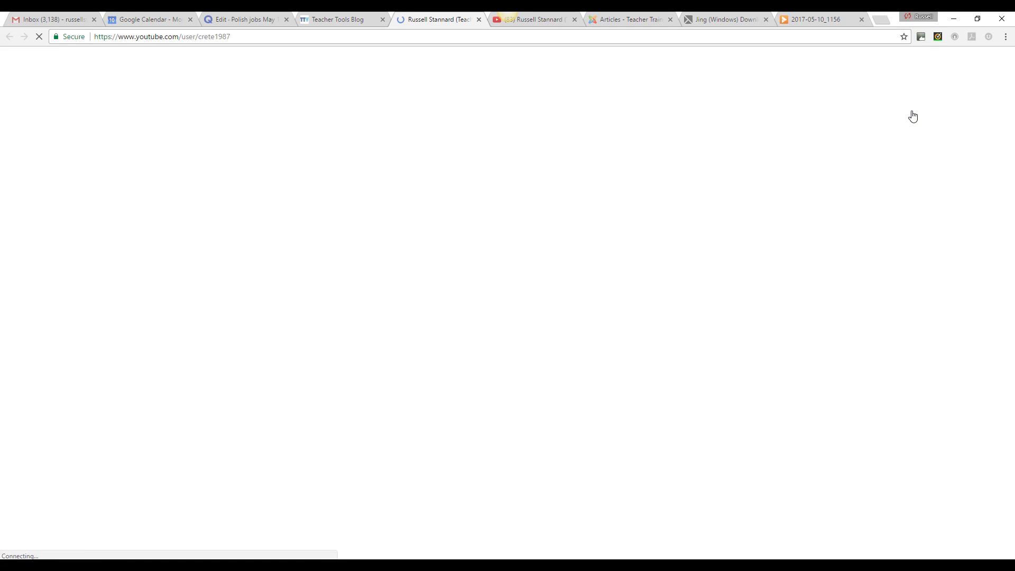